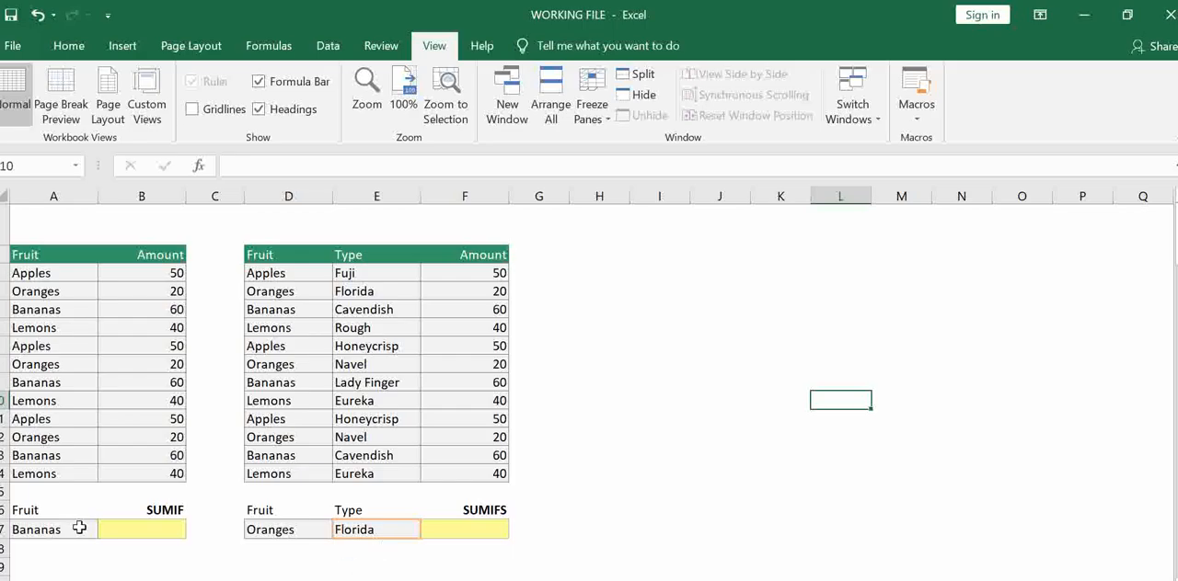
Total all amounts of the first fruit table in cell B17 with =SUM(B3:B14)
click(121, 529)
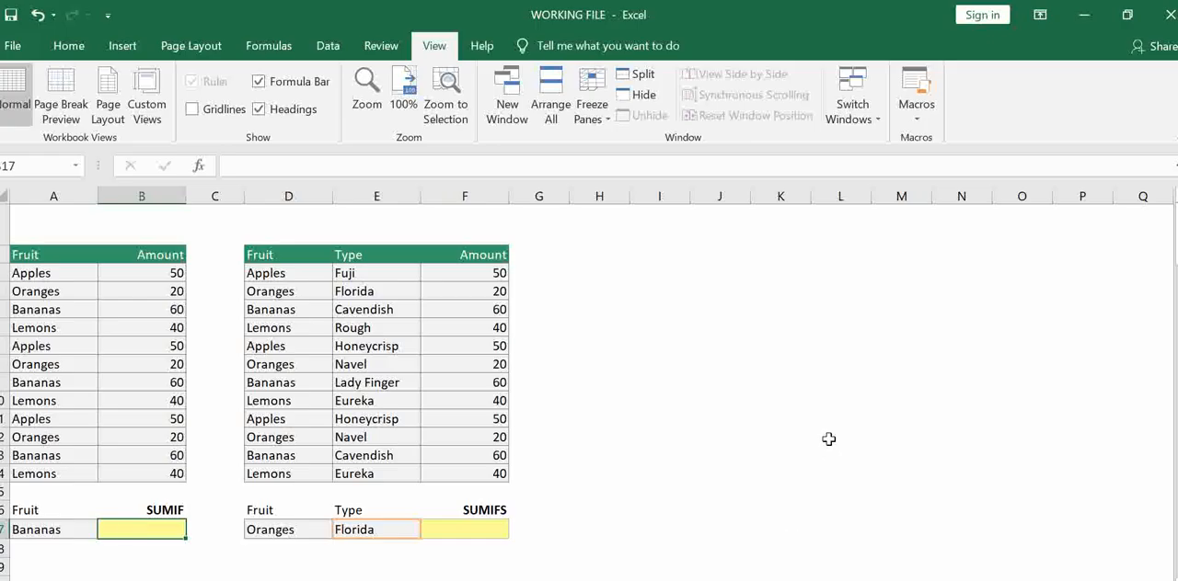
text(=sum)
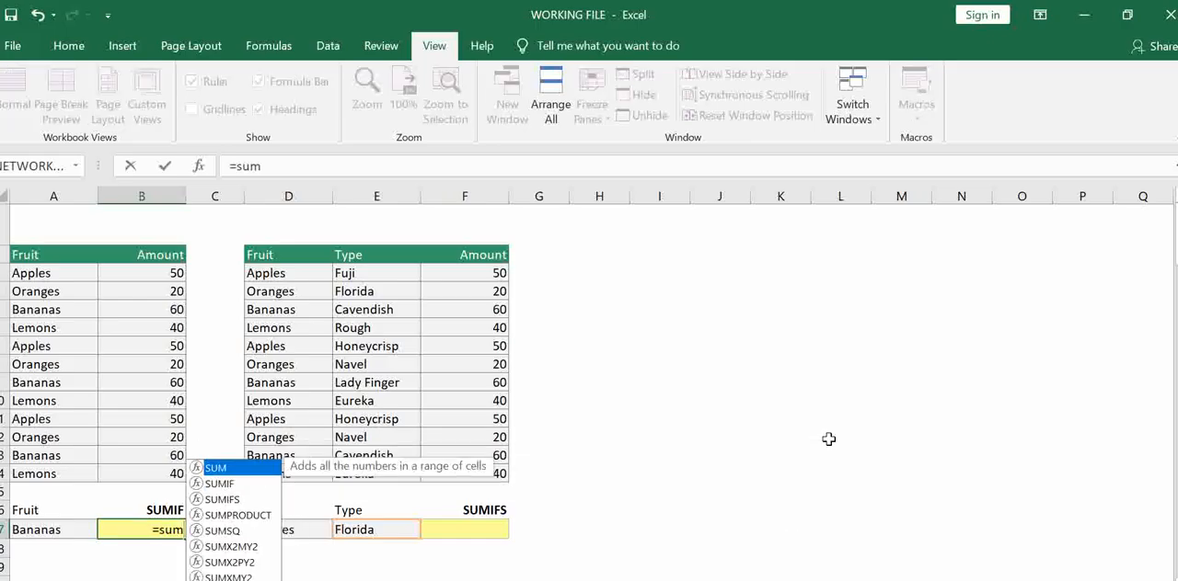
key(Tab)
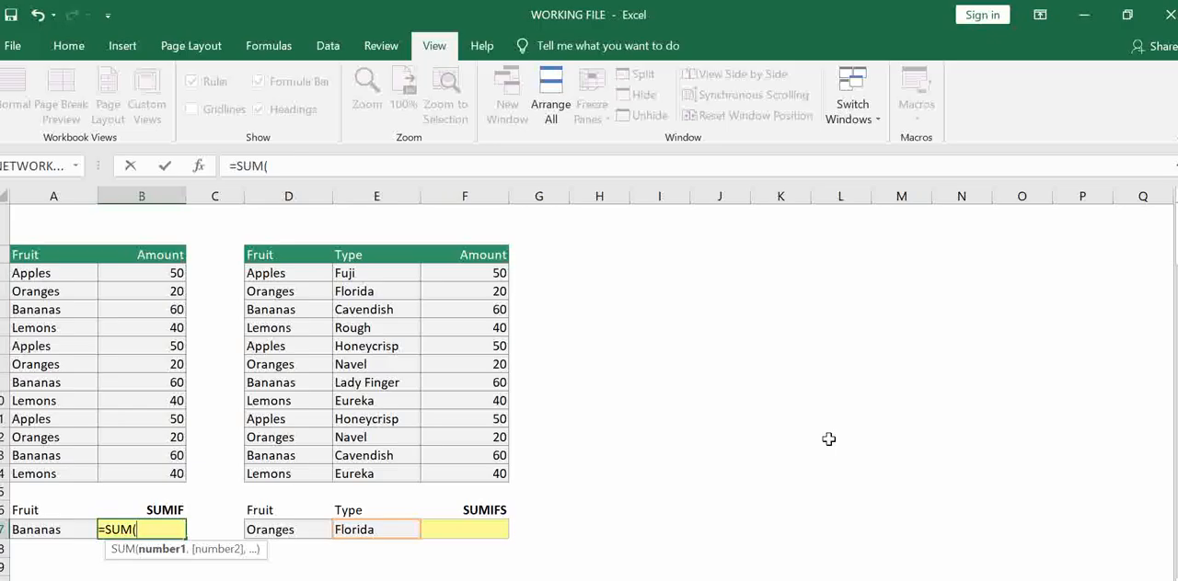
drag(150, 274, 153, 467)
text())
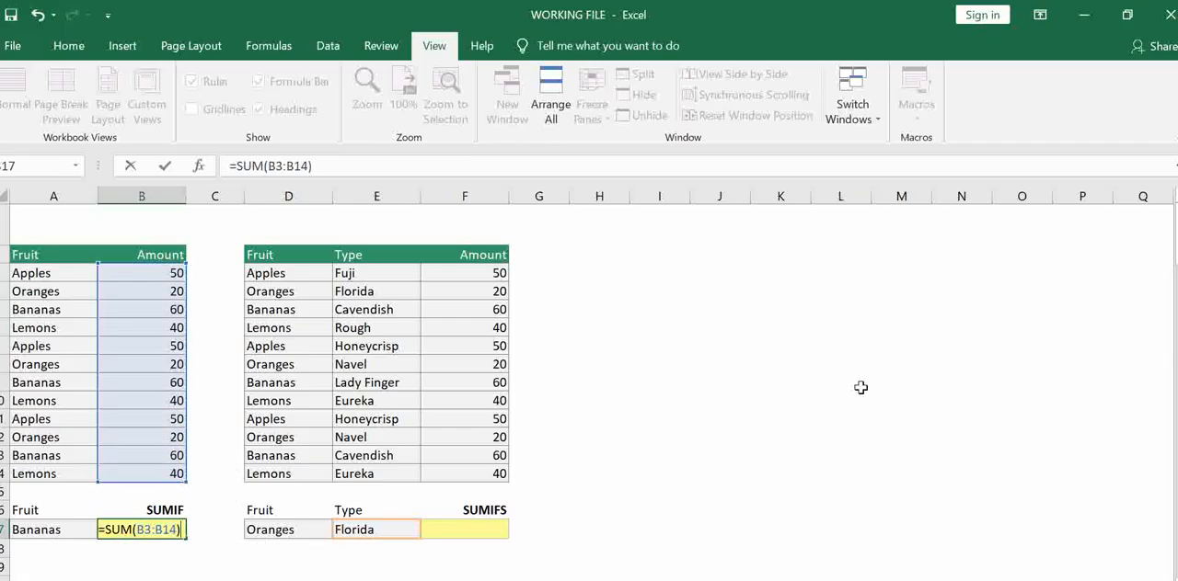
key(Return)
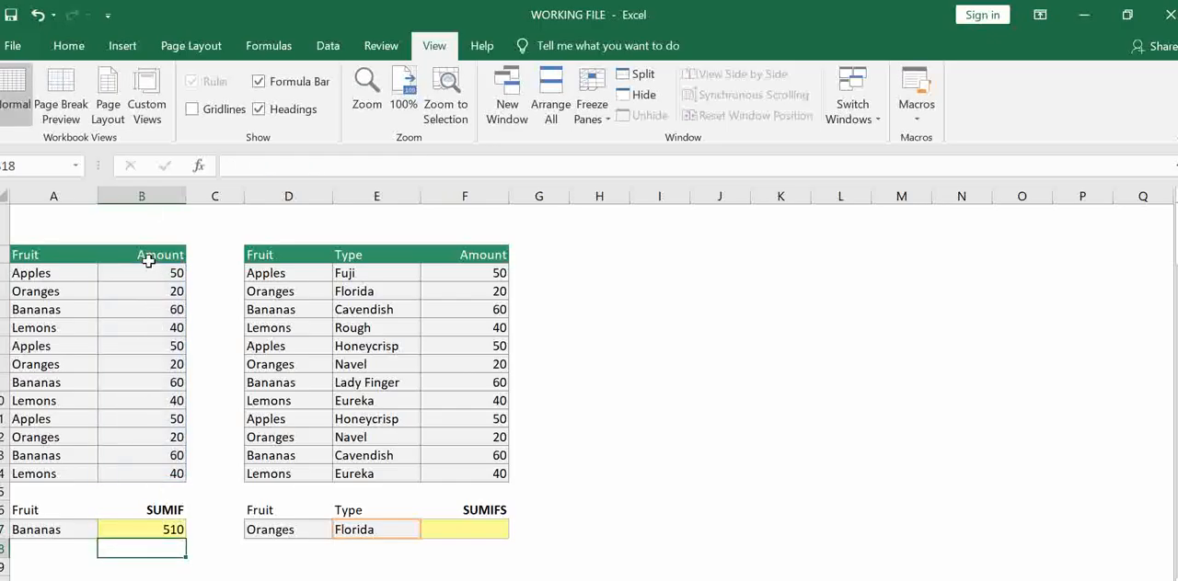
Total the Amount column B3:B14 with AutoSum in cell B15 and clear that cell again
click(150, 258)
drag(149, 274, 136, 456)
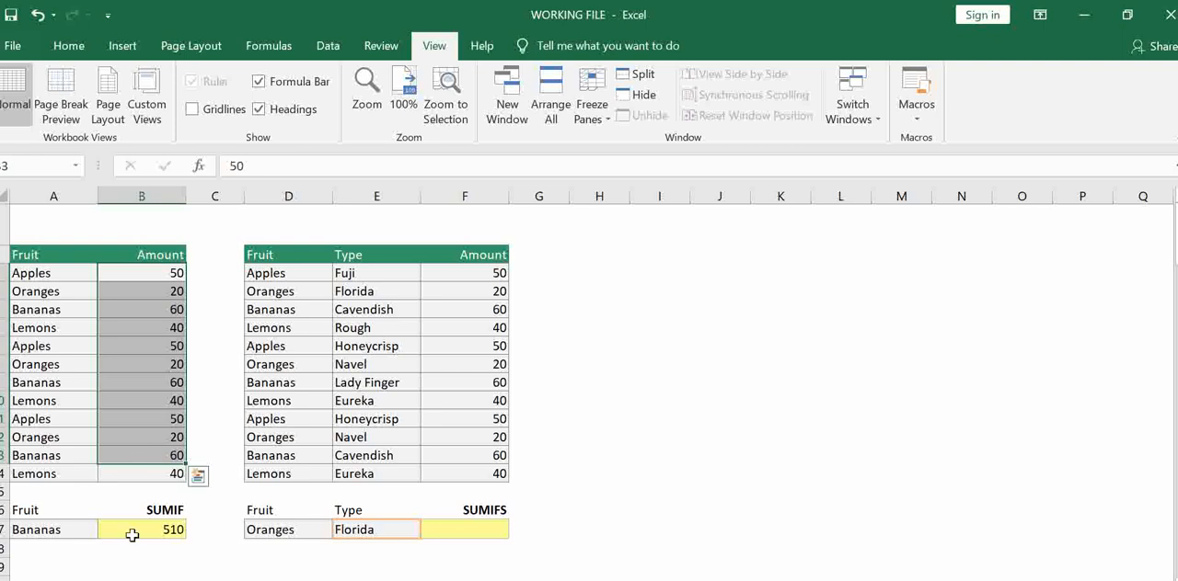
click(159, 494)
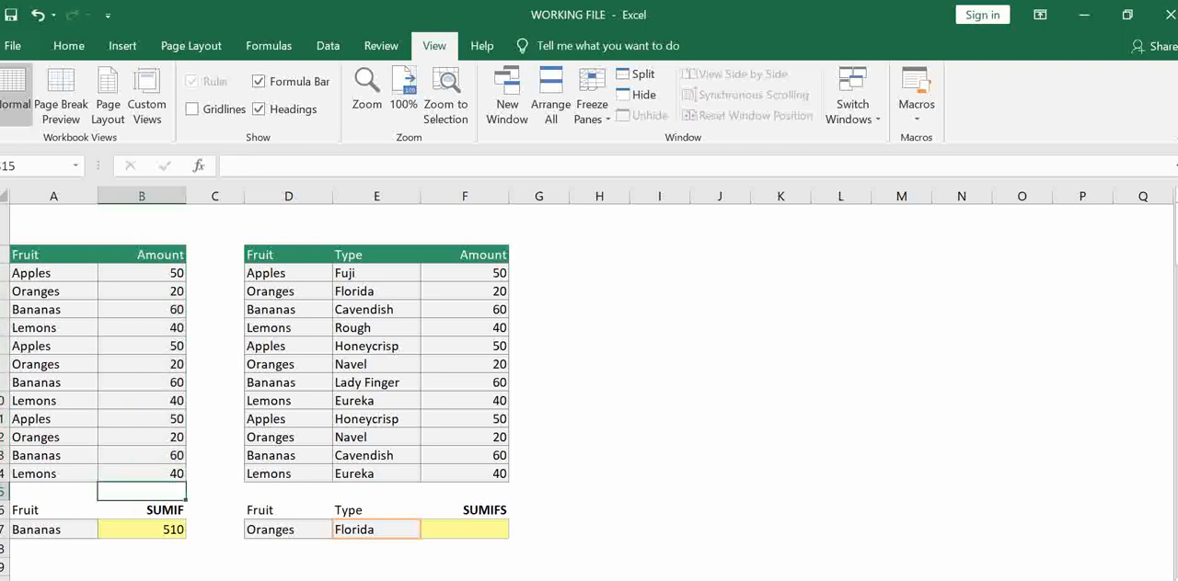
key(alt+equal)
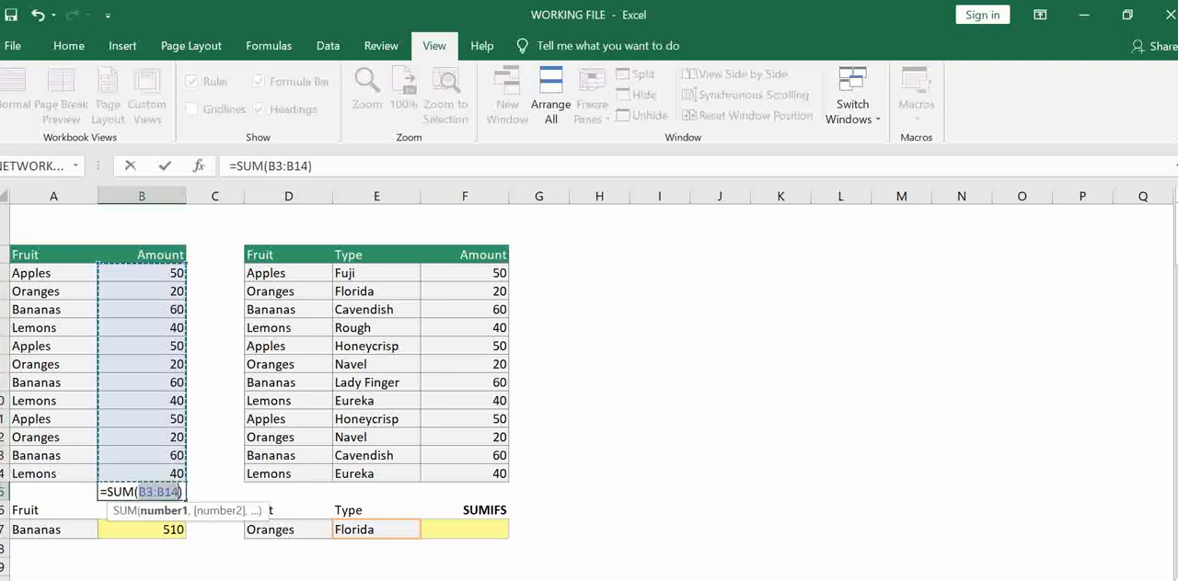
key(Return)
click(152, 494)
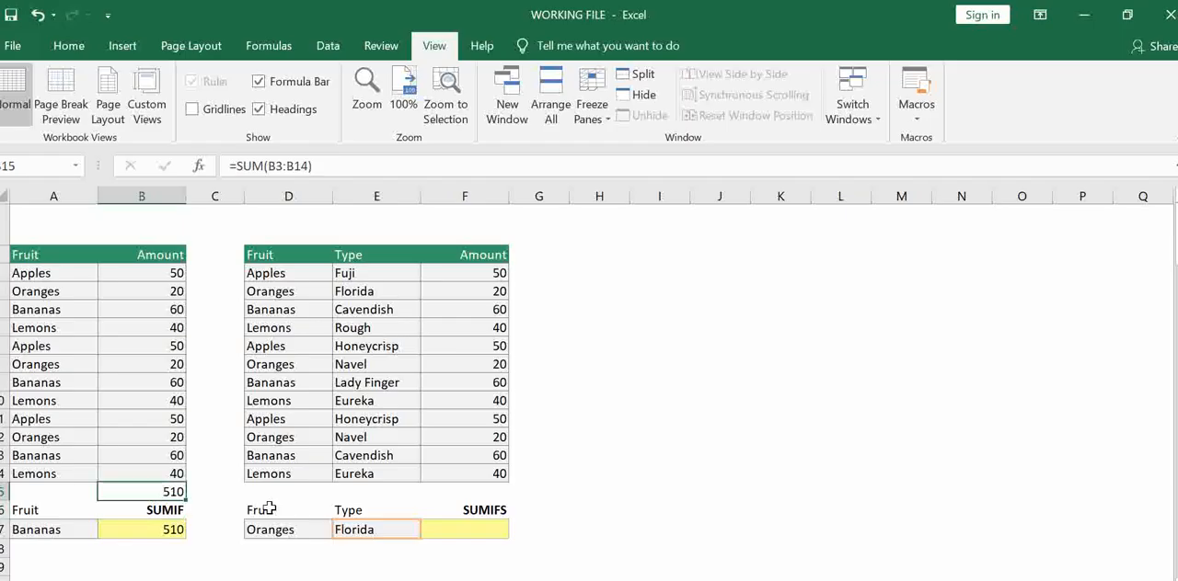
key(Delete)
Replace the formula in B17 with the start of a SUMIF that uses the fruit names A3:A14 as its range
click(164, 530)
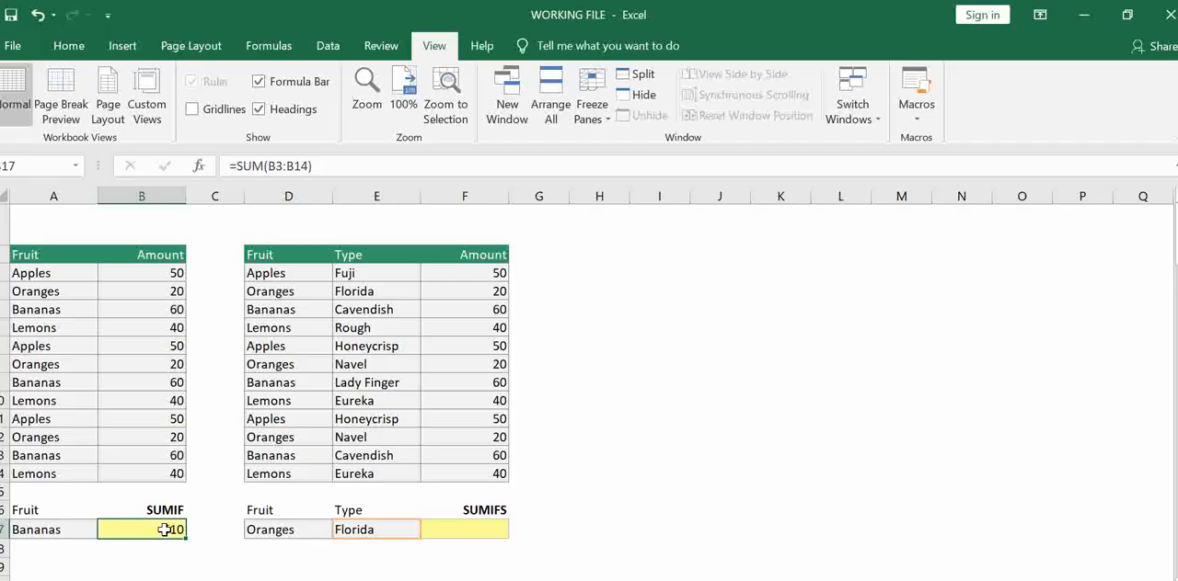
key(Delete)
text(=sumif)
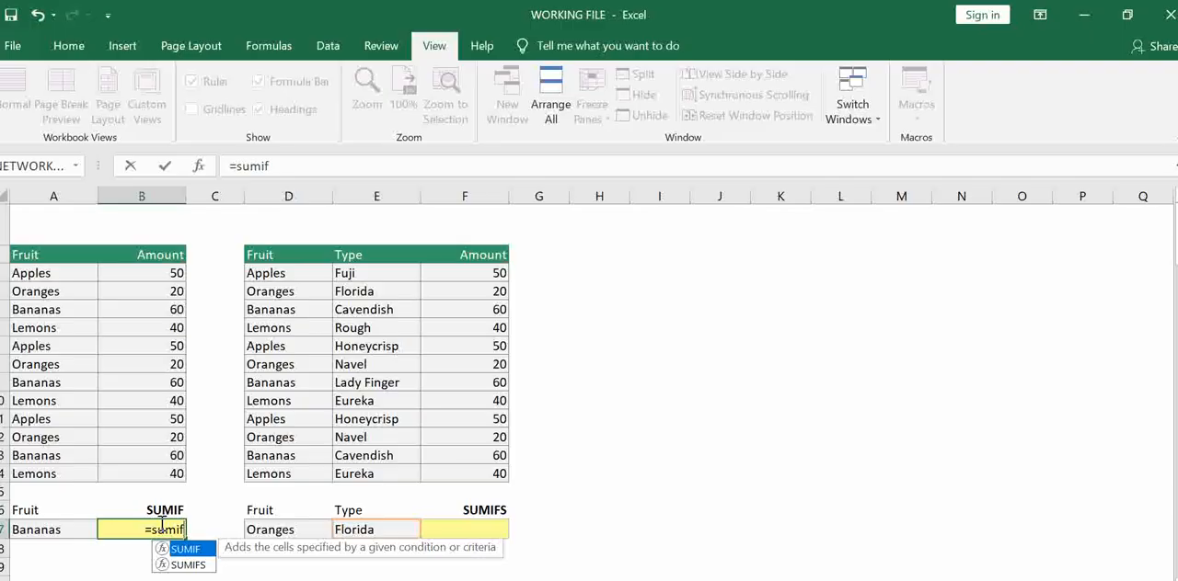
key(Tab)
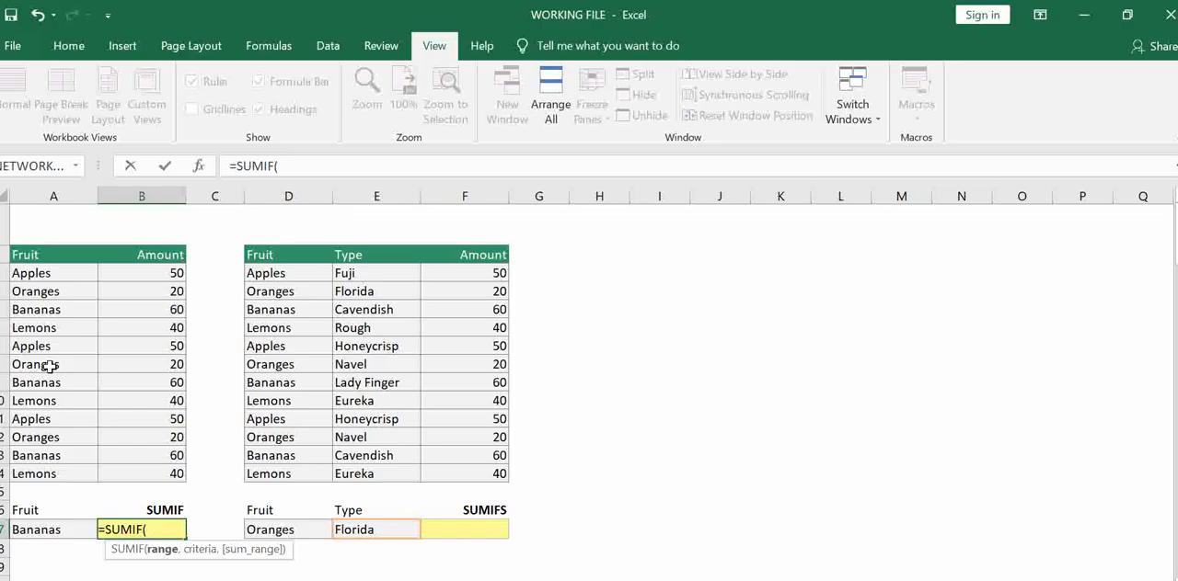
drag(57, 273, 92, 471)
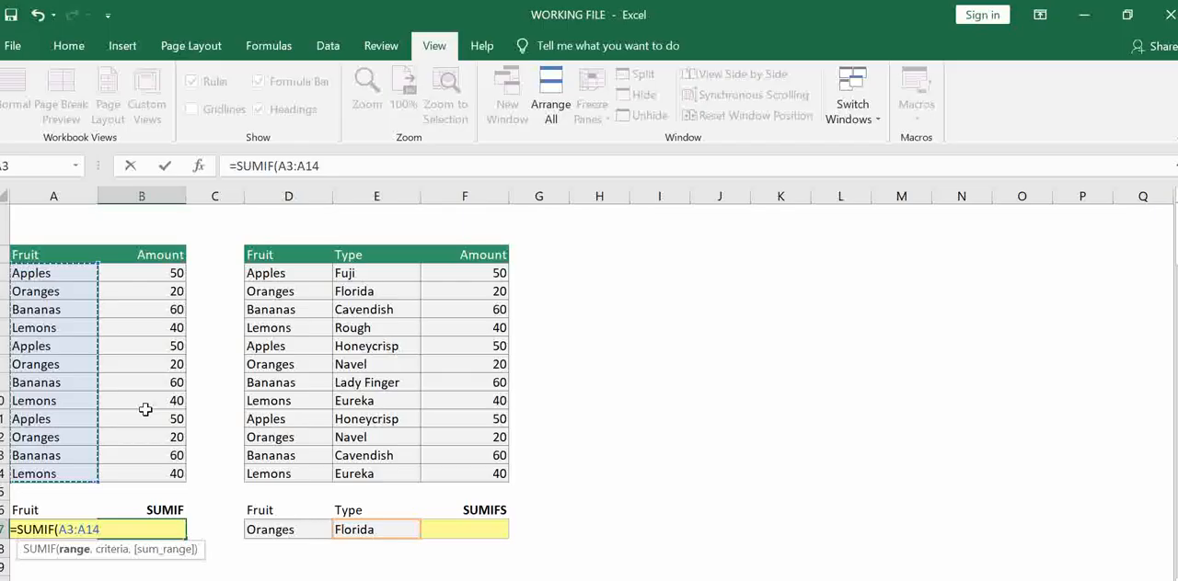
text(,)
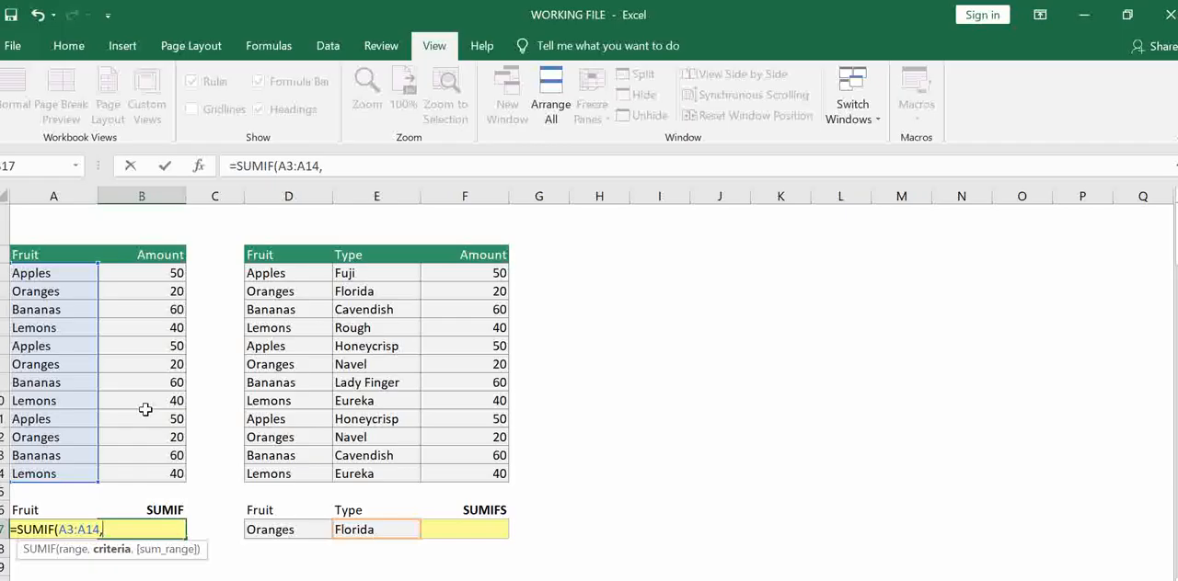
text(A17)
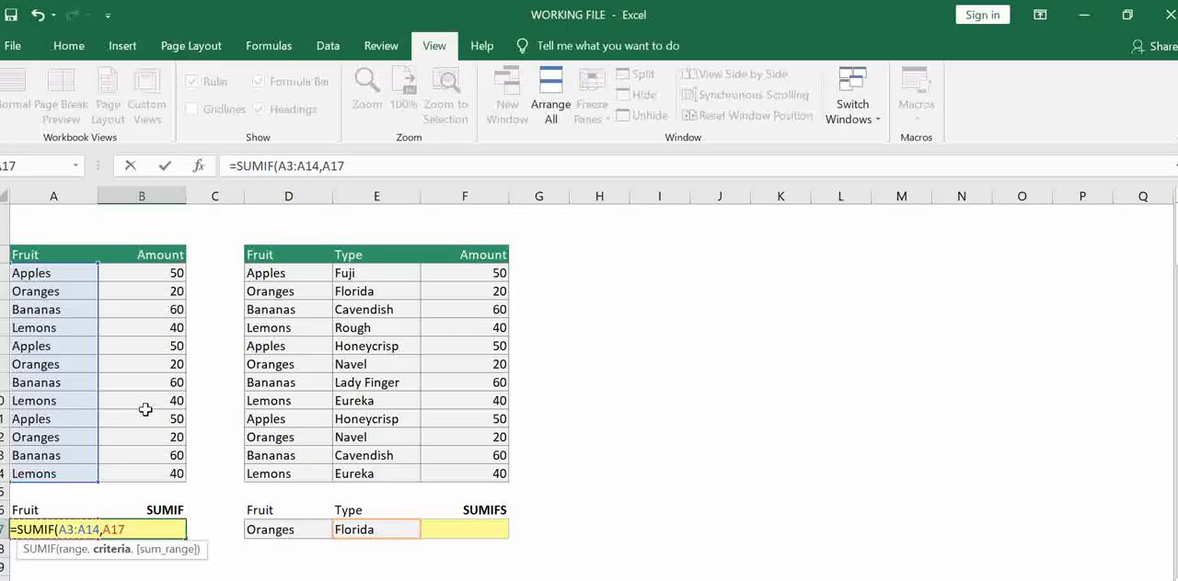
key(BackSpace)
key(BackSpace)
key(BackSpace)
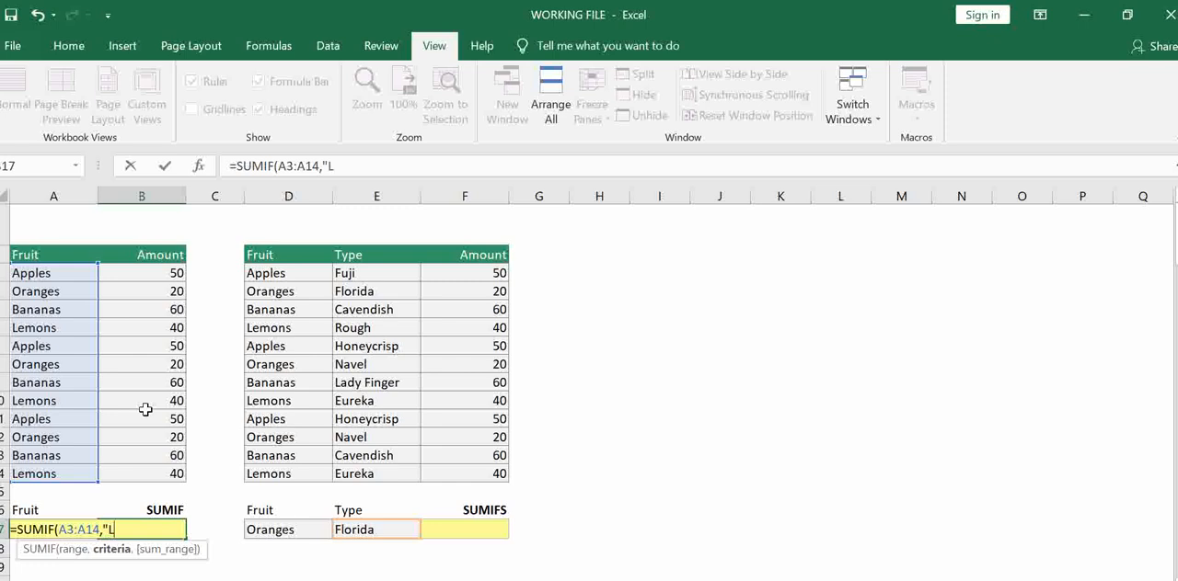
Complete the SUMIF formula in B17 with "Lemons" as the criteria and B3:B14 as the sum range
text("Lemons",)
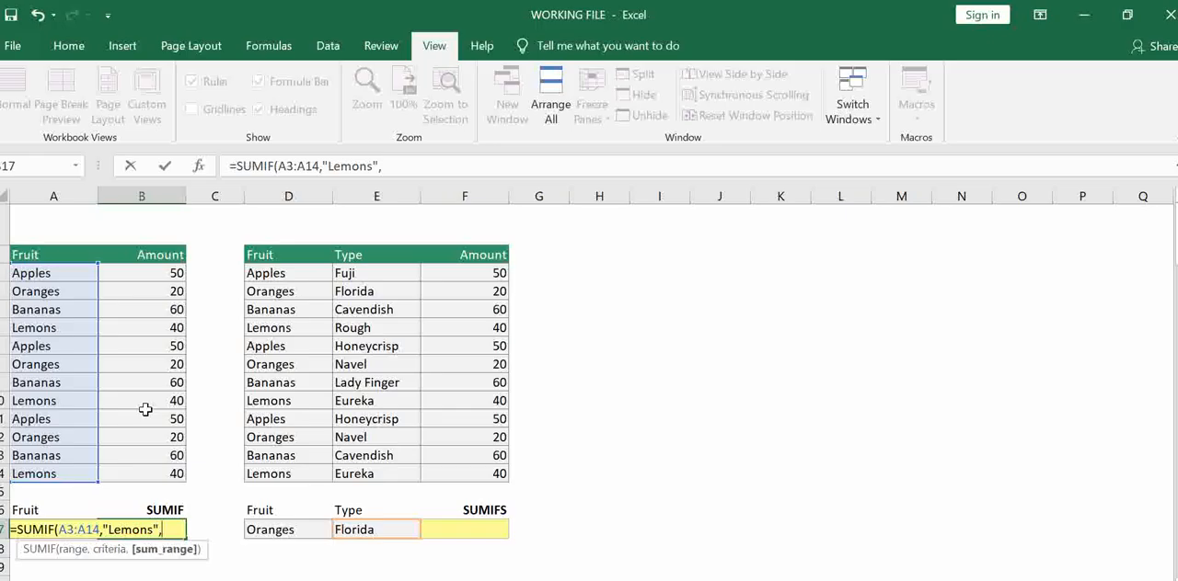
drag(151, 275, 152, 465)
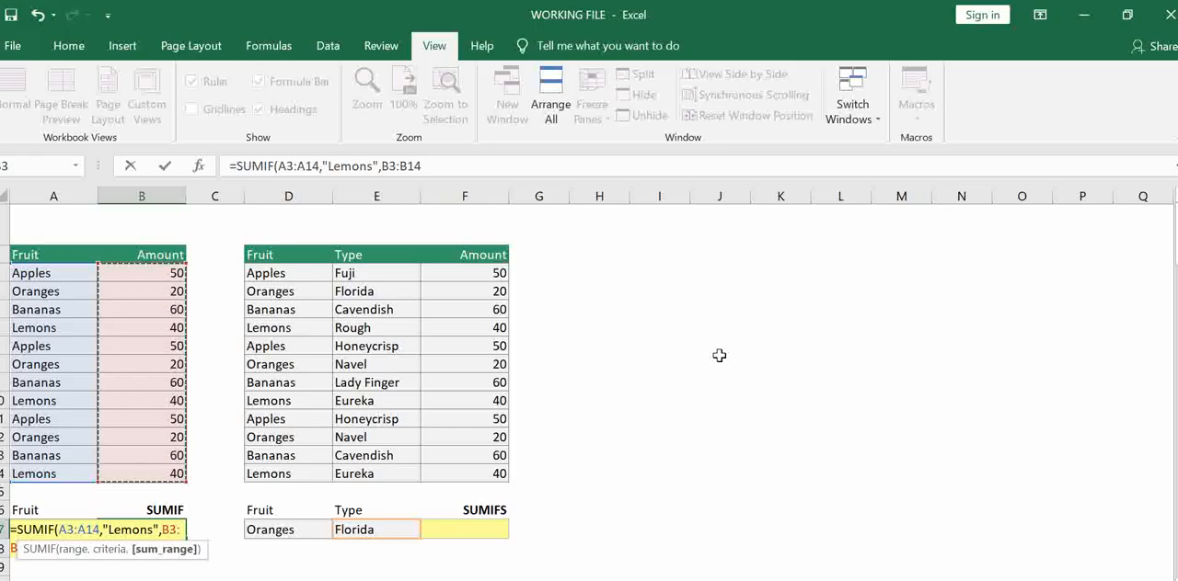
text())
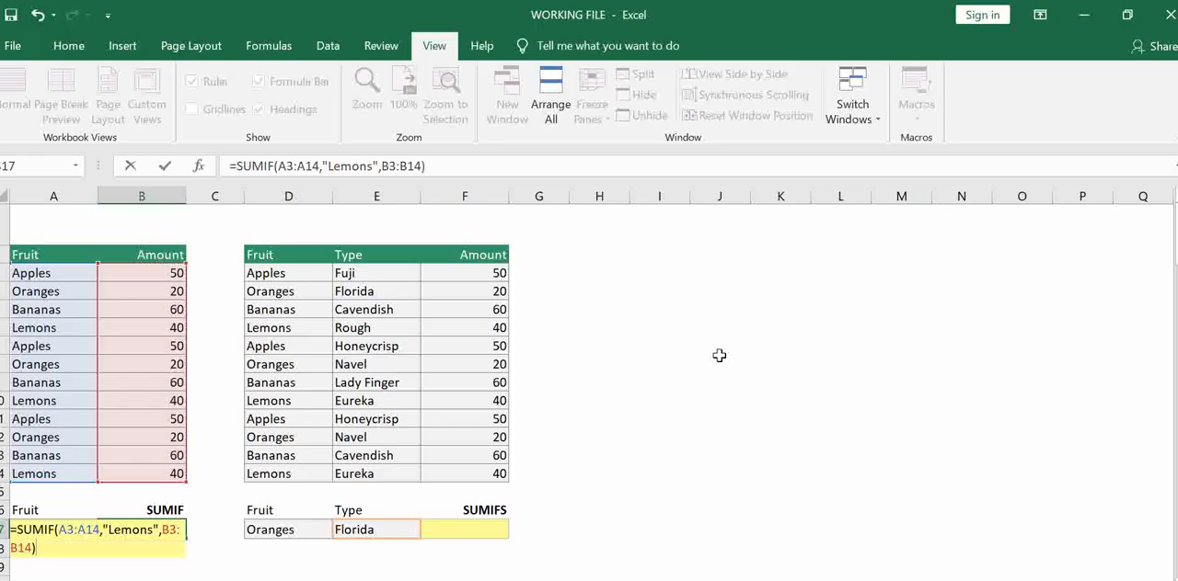
key(Return)
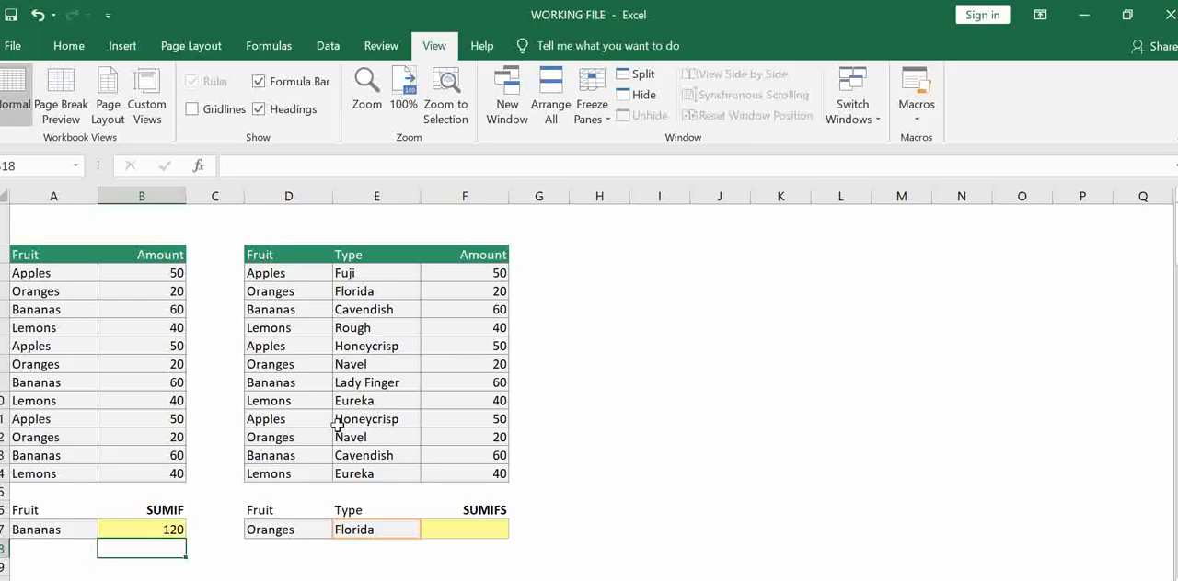
Change the criteria in the B17 SUMIF formula to a reference to cell A17, giving =SUMIF(A3:A14,A17,B3:B14)
click(122, 532)
click(70, 526)
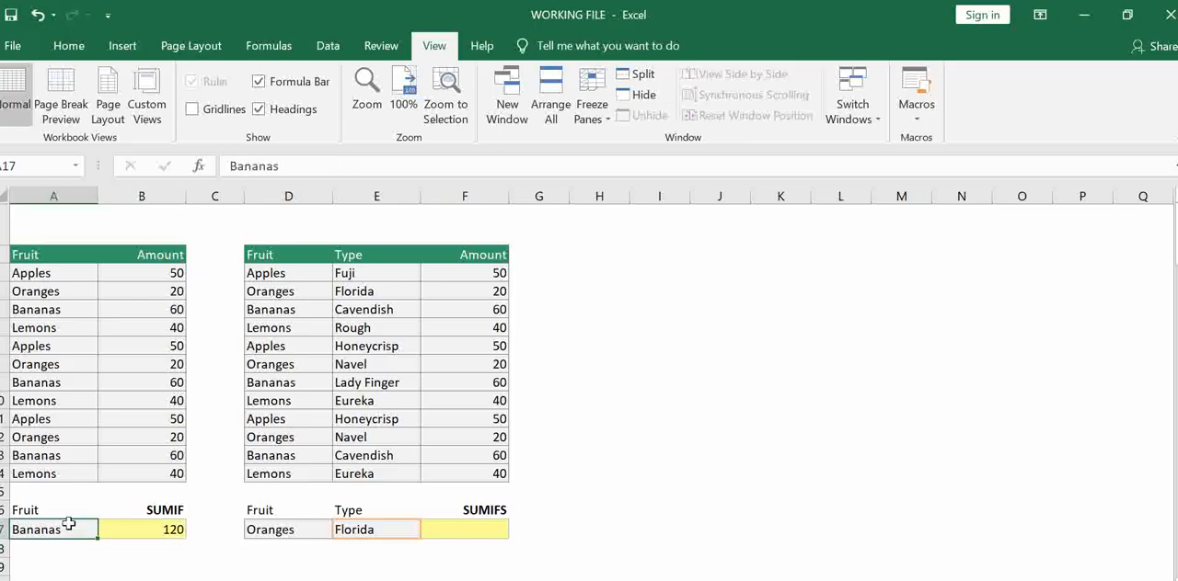
click(170, 529)
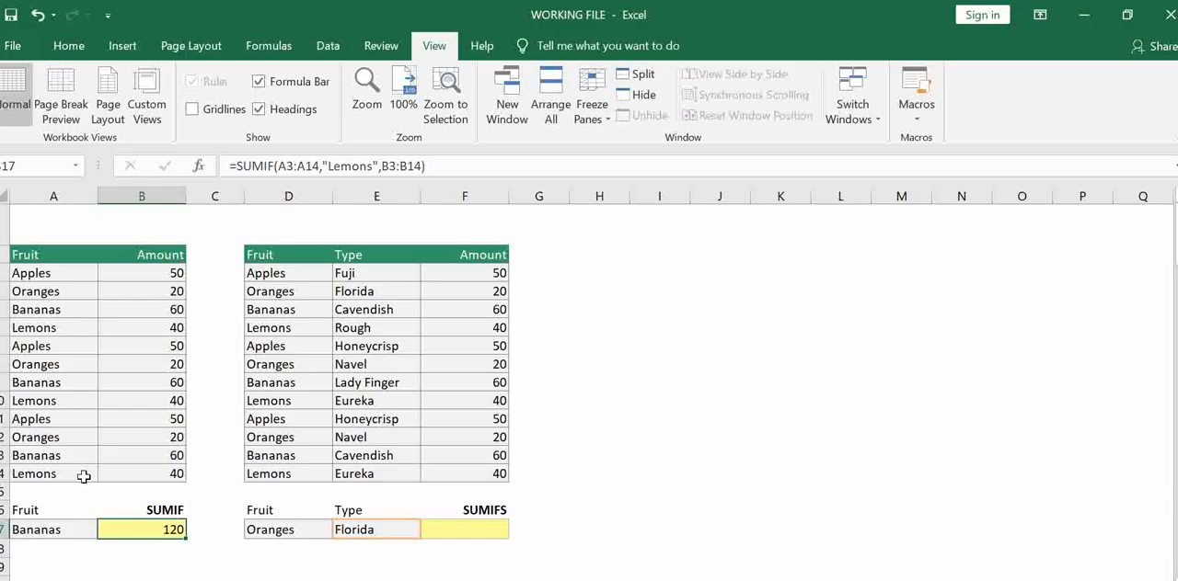
click(373, 165)
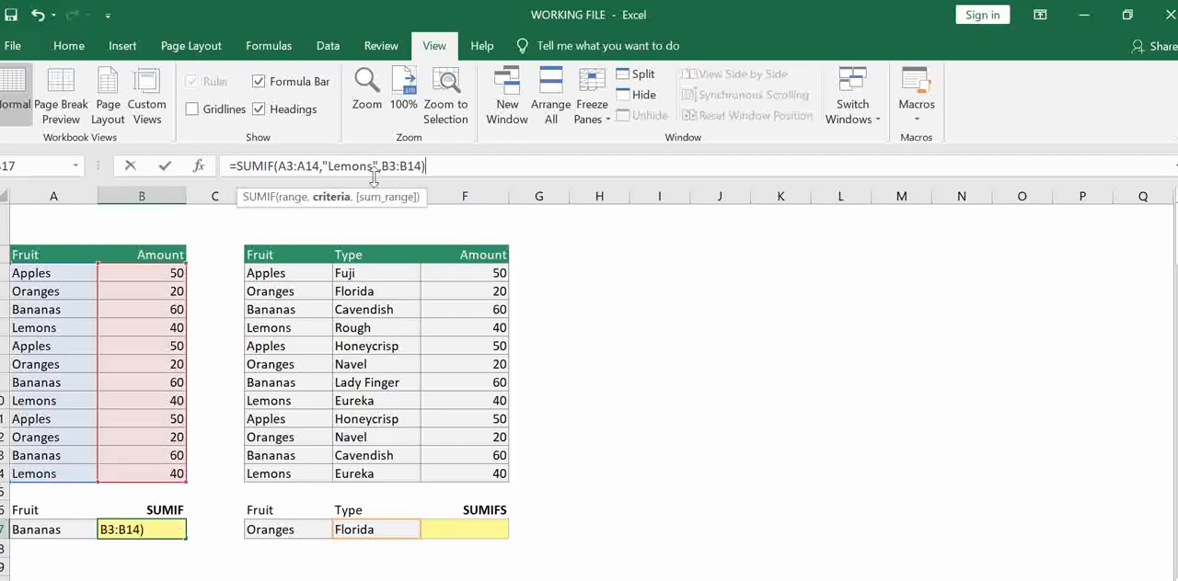
key(BackSpace)
key(BackSpace)
key(BackSpace)
key(BackSpace)
key(BackSpace)
key(BackSpace)
key(BackSpace)
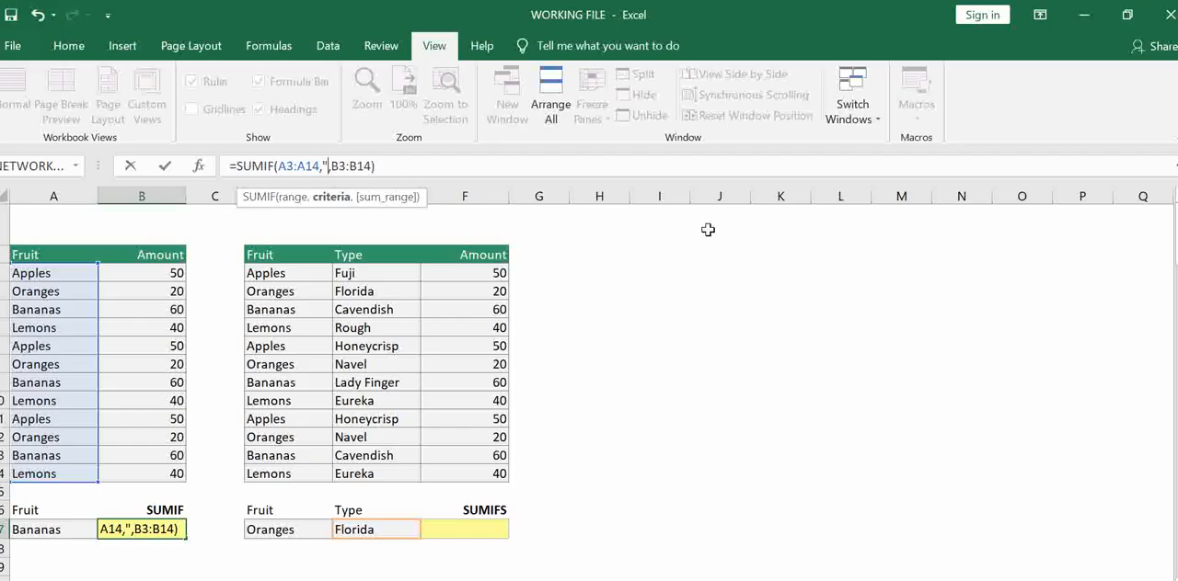
key(BackSpace)
click(46, 530)
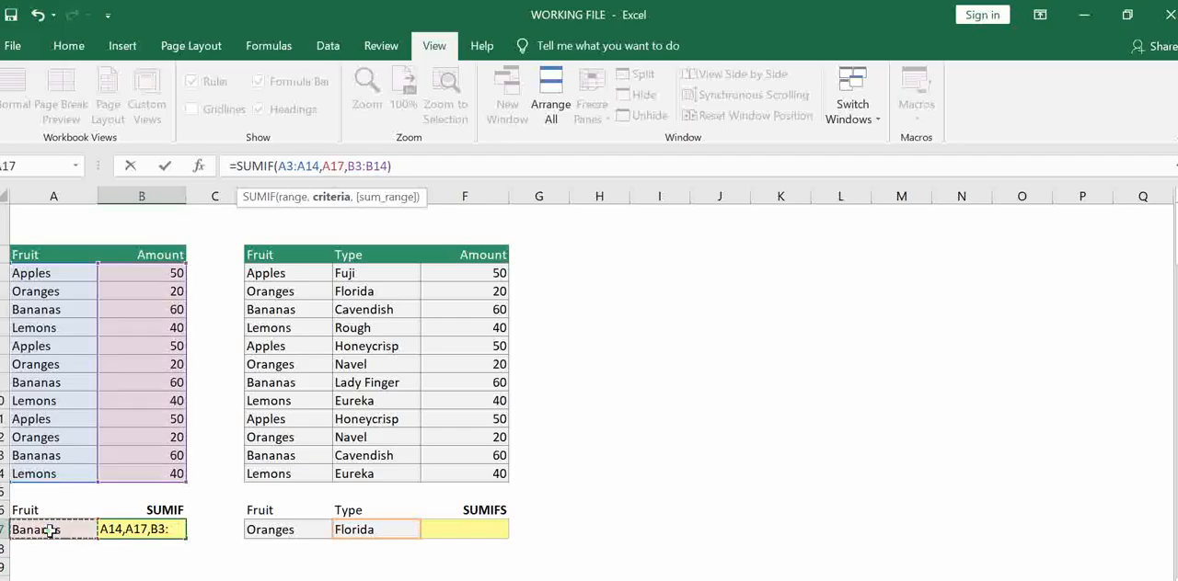
key(Return)
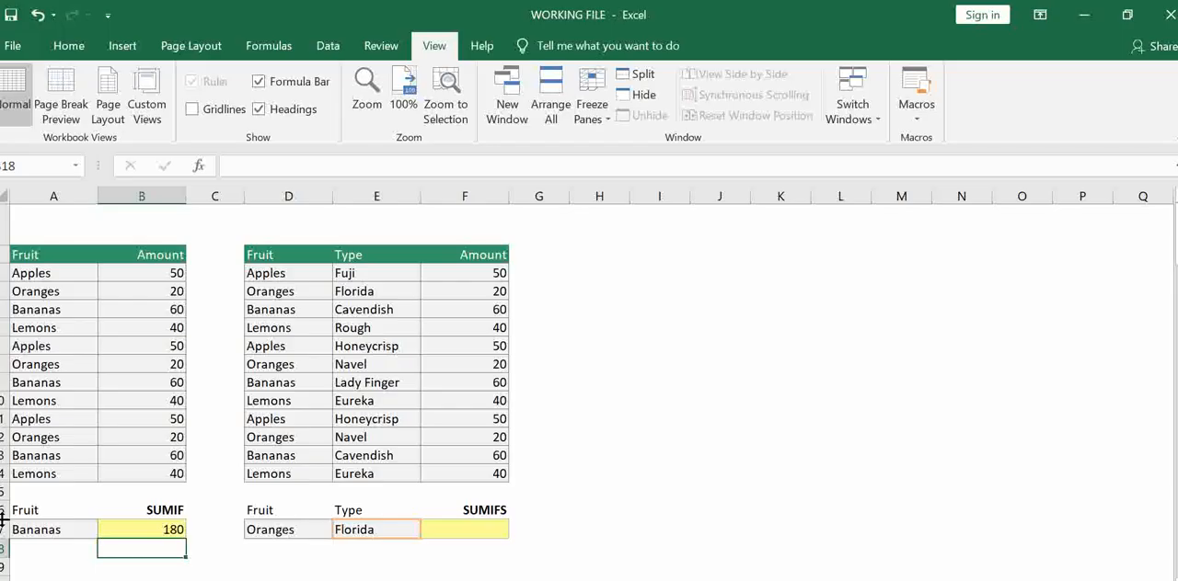
click(121, 530)
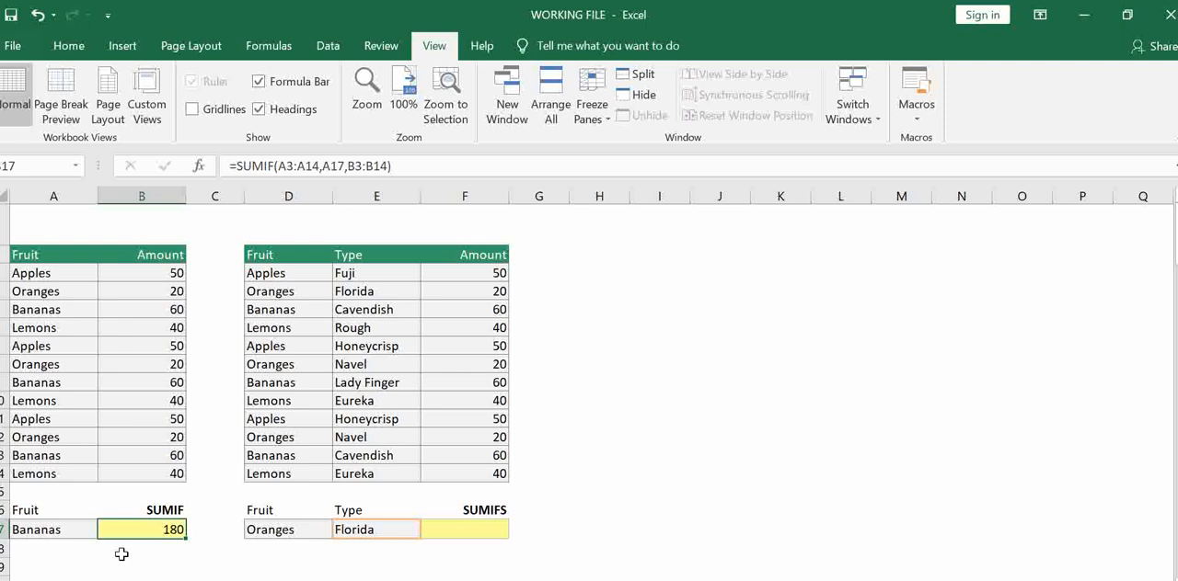
Start a SUMIFS formula in cell F17 with the amounts F3:F14 as the sum range
click(496, 525)
text(=)
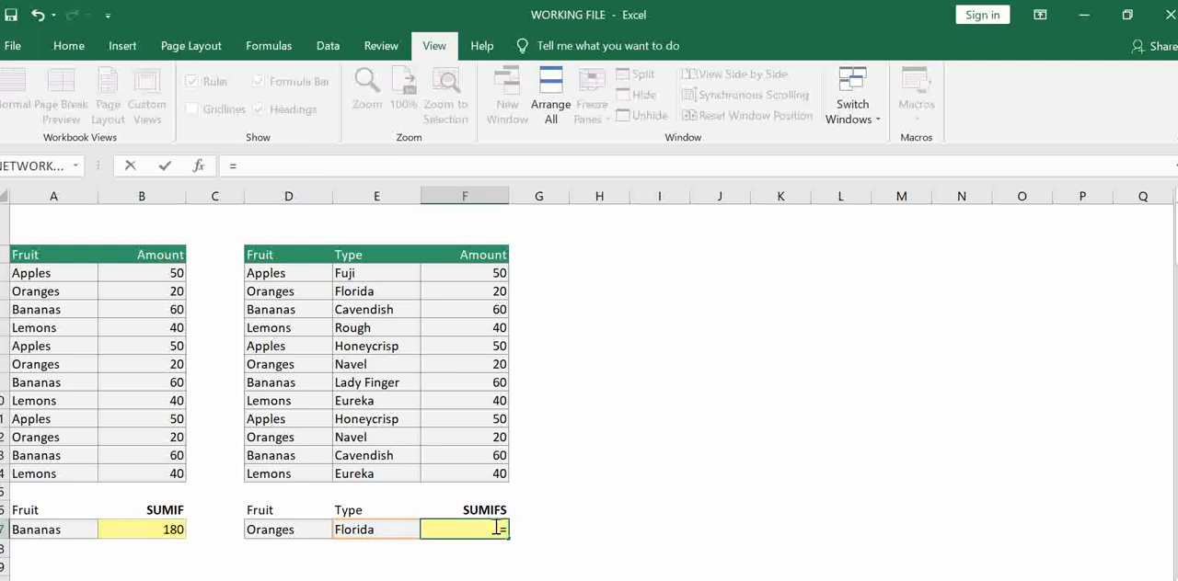
text(sumifs)
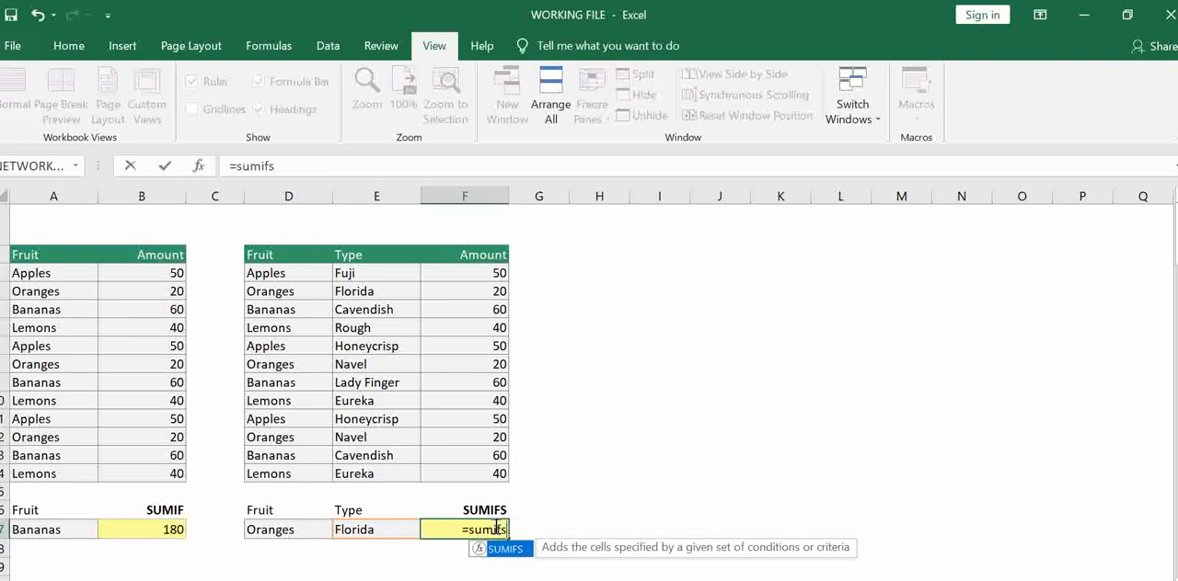
key(Tab)
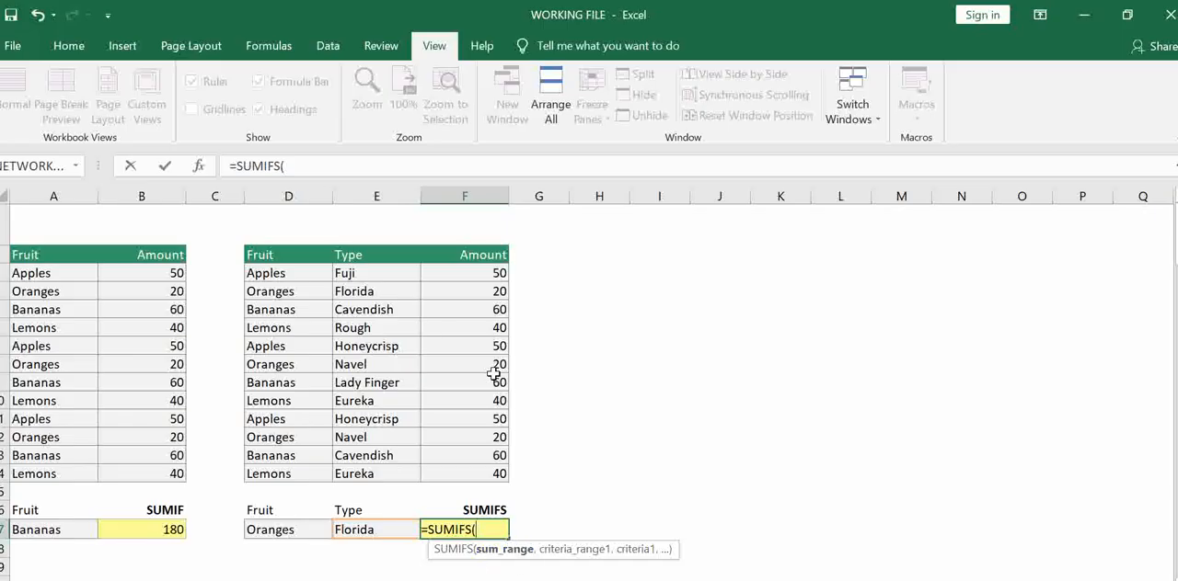
drag(496, 274, 497, 477)
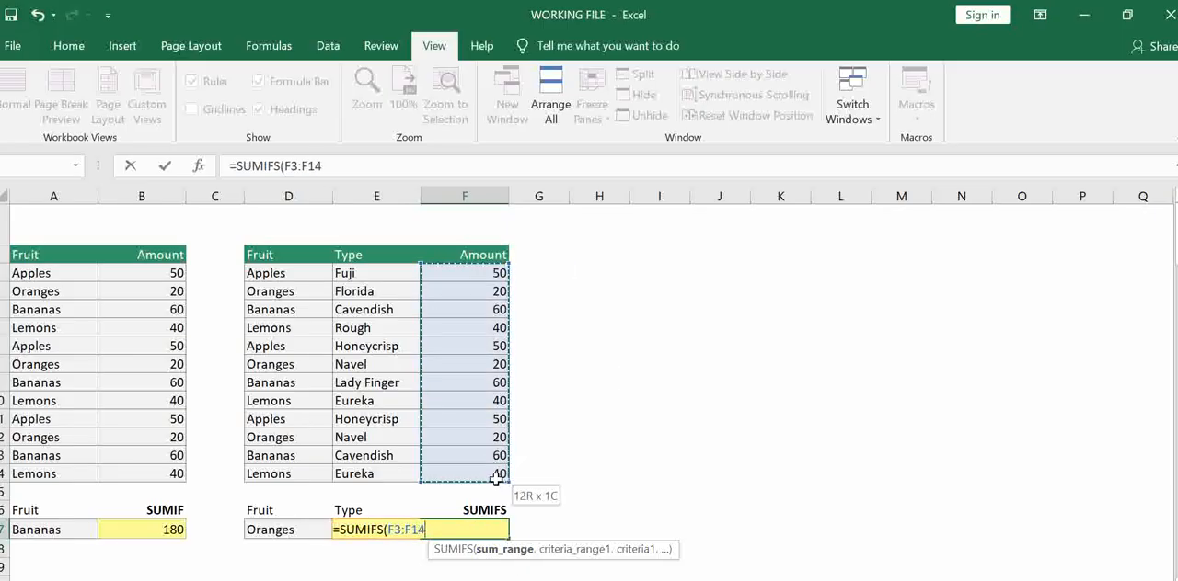
text(,)
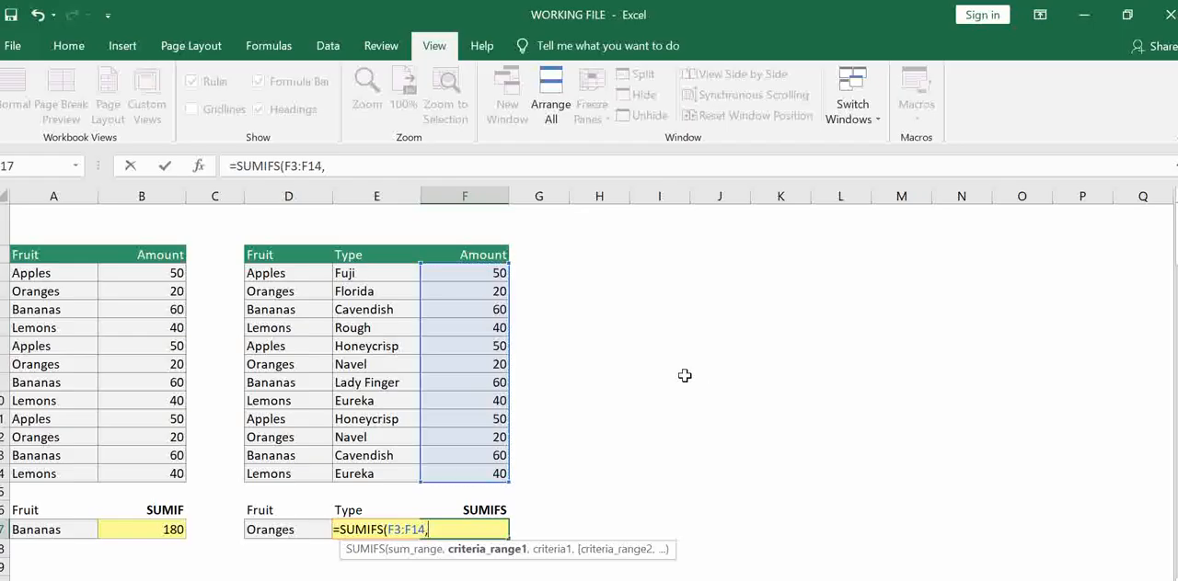
Add the first condition to the SUMIFS formula, with D3:D14 as the criteria range and D17 as the criteria
drag(263, 272, 274, 475)
text(,)
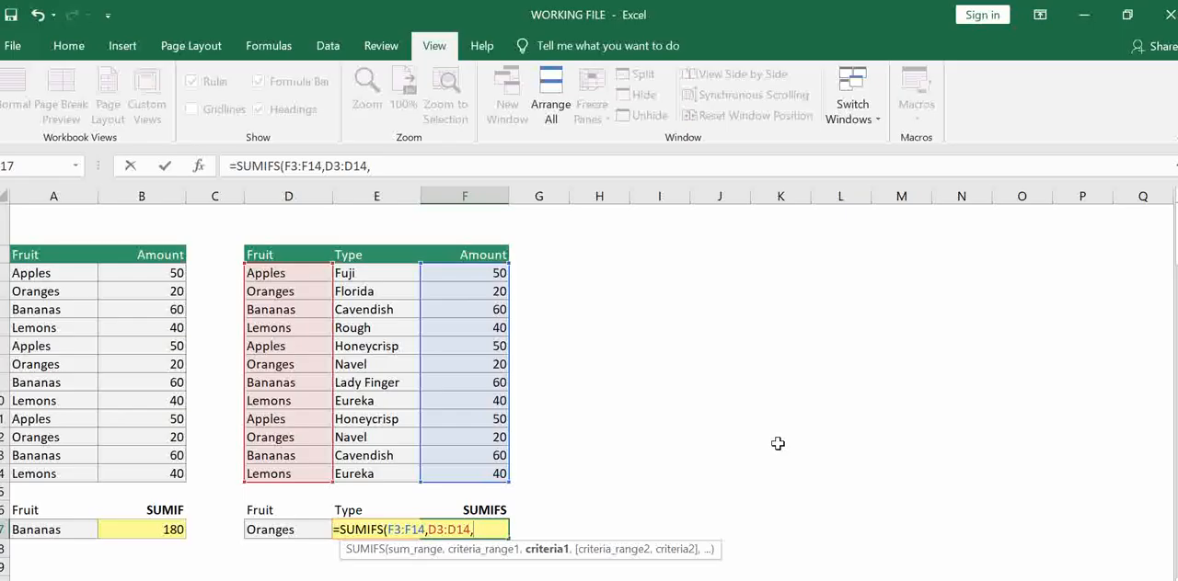
key(Left)
key(Left)
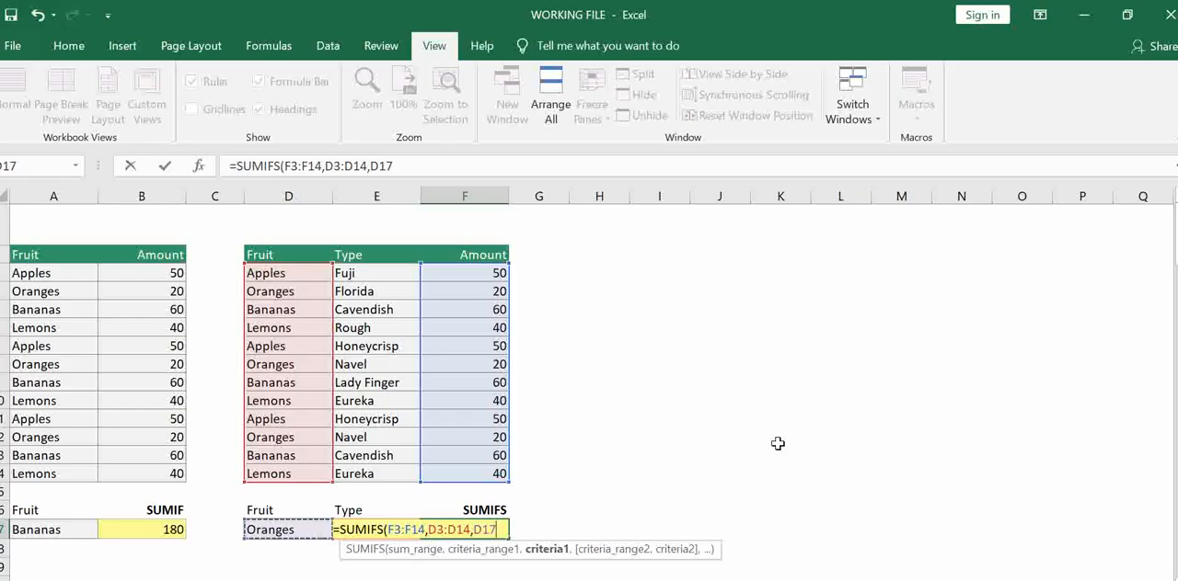
text(,)
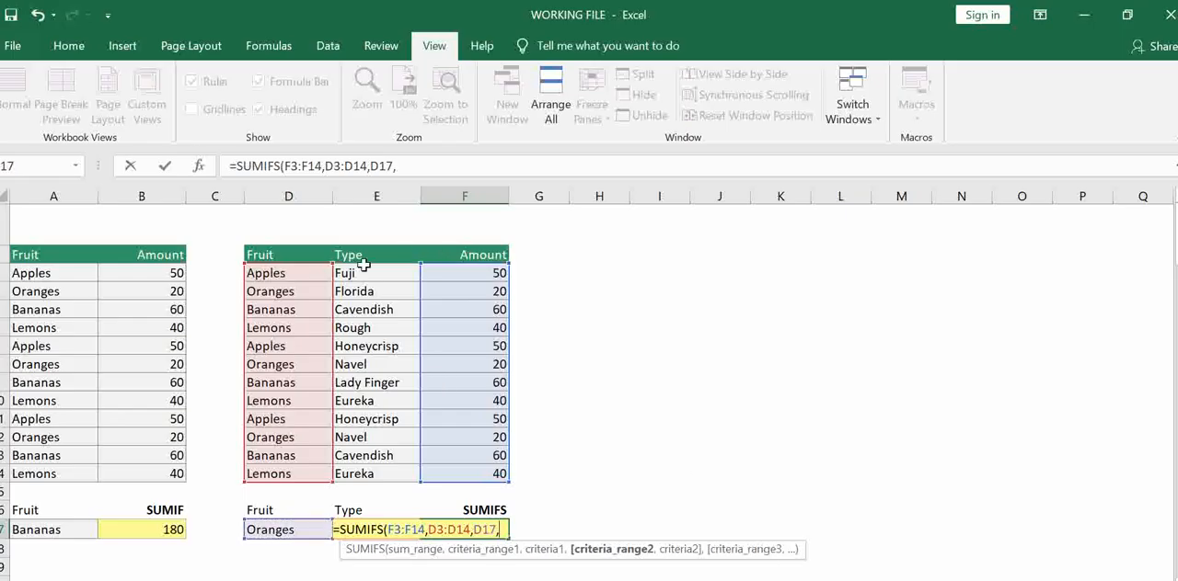
Complete the SUMIFS formula in F17 with a second condition, using E3:E14 as the criteria range and E17 as the criteria
drag(364, 273, 372, 474)
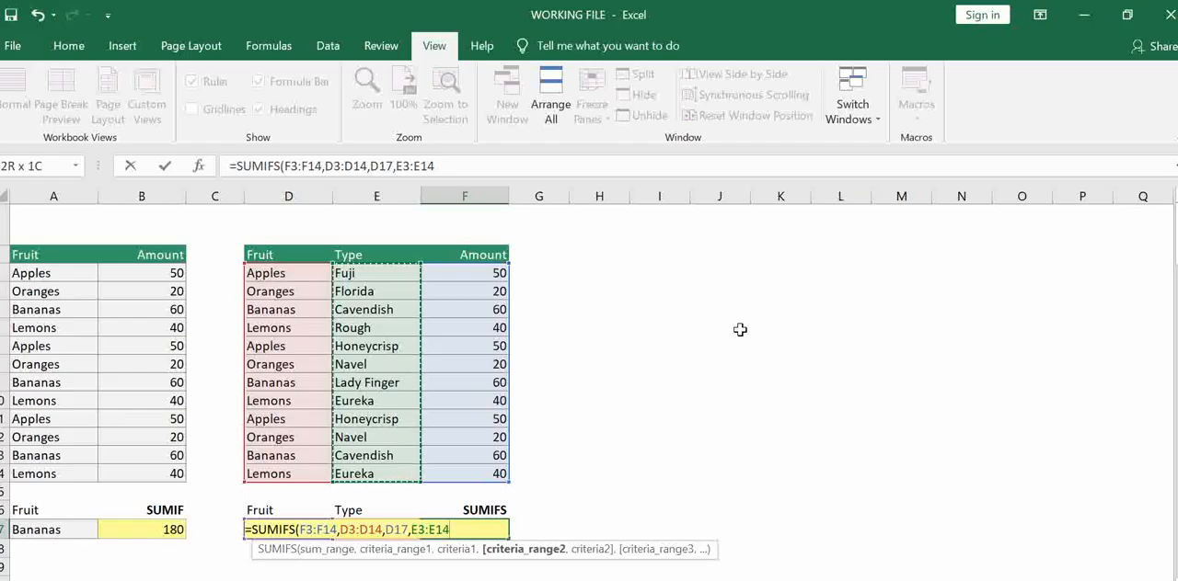
text(,)
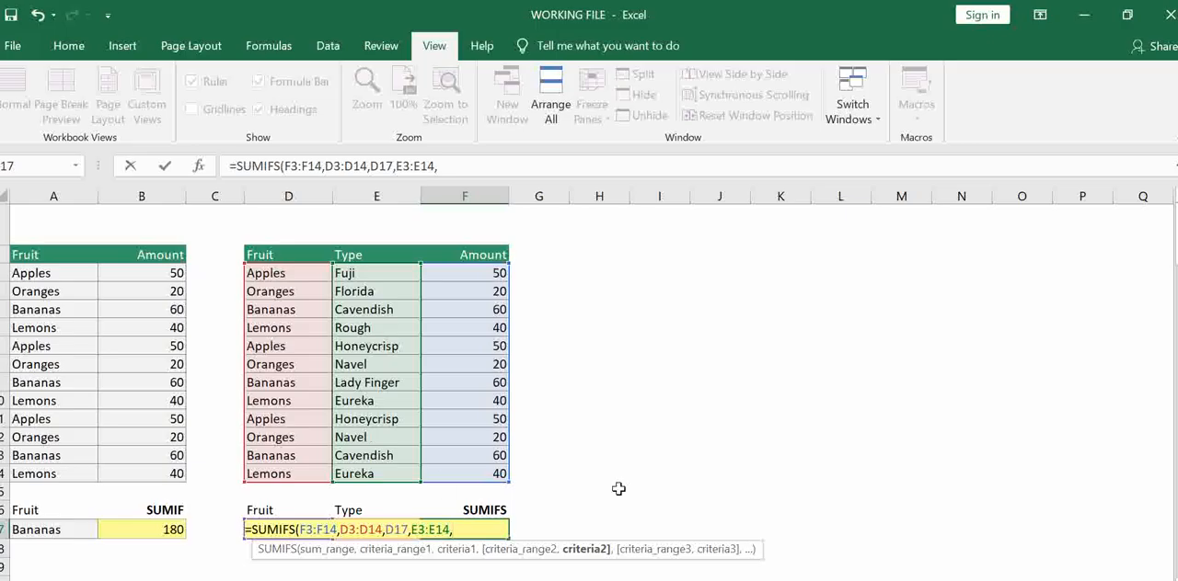
text(E17)
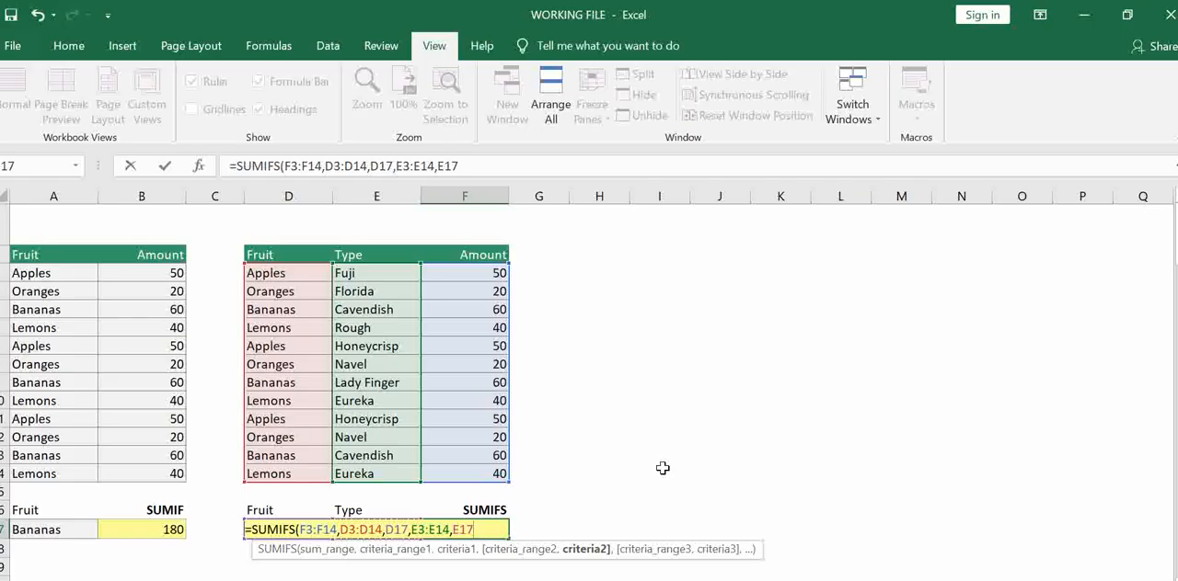
text())
key(Return)
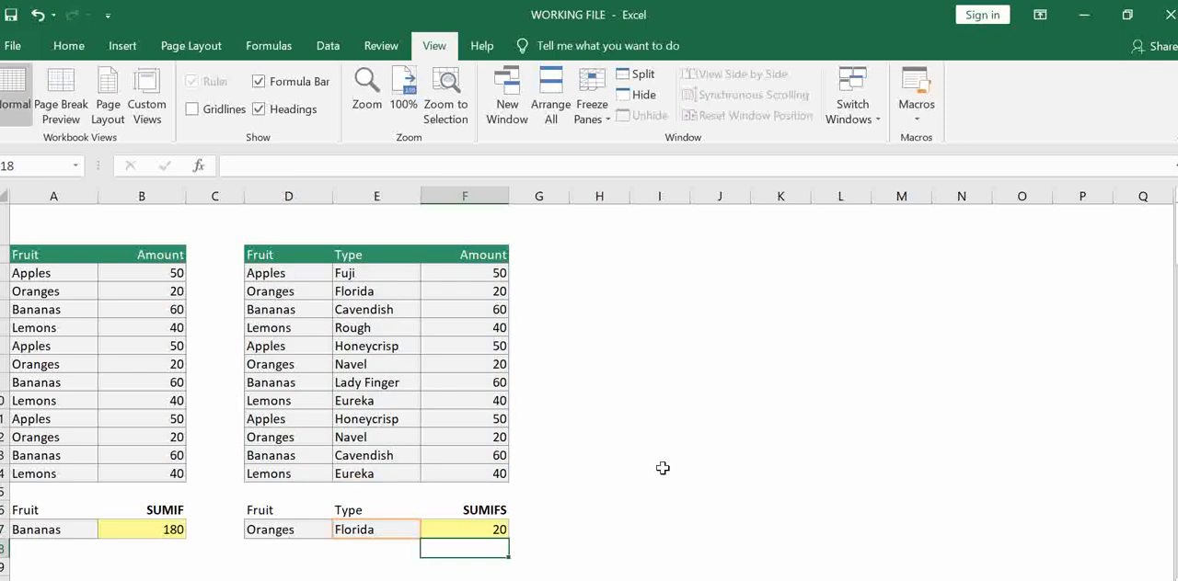
Check the SUMIFS criteria against the matching Oranges row, and copy the type Florida from E4 into E8 to test the total
click(311, 532)
click(370, 532)
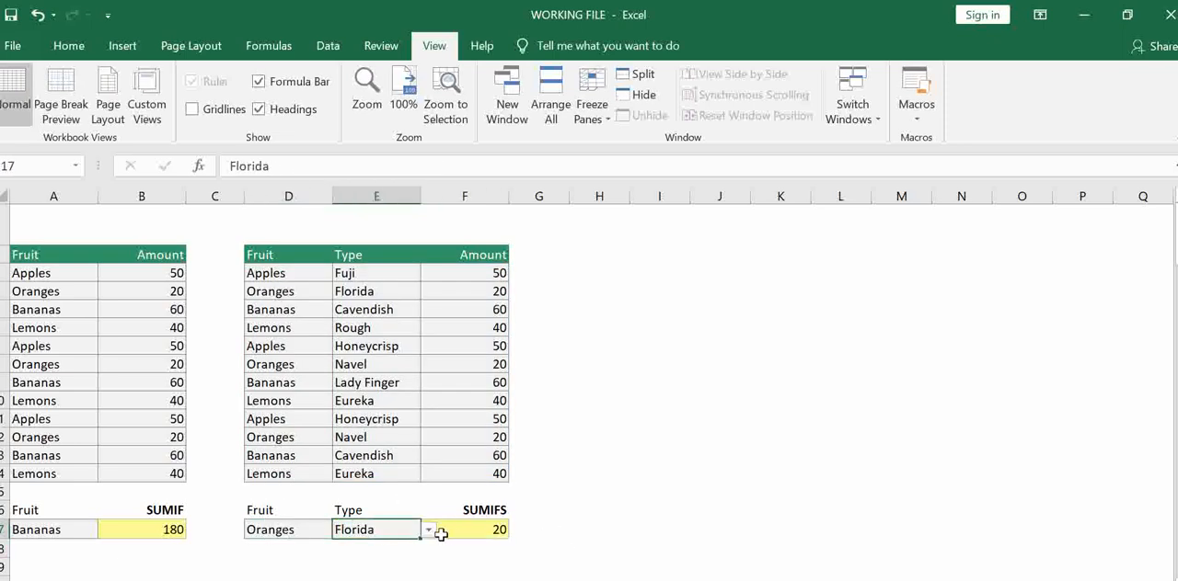
click(440, 532)
drag(292, 289, 486, 293)
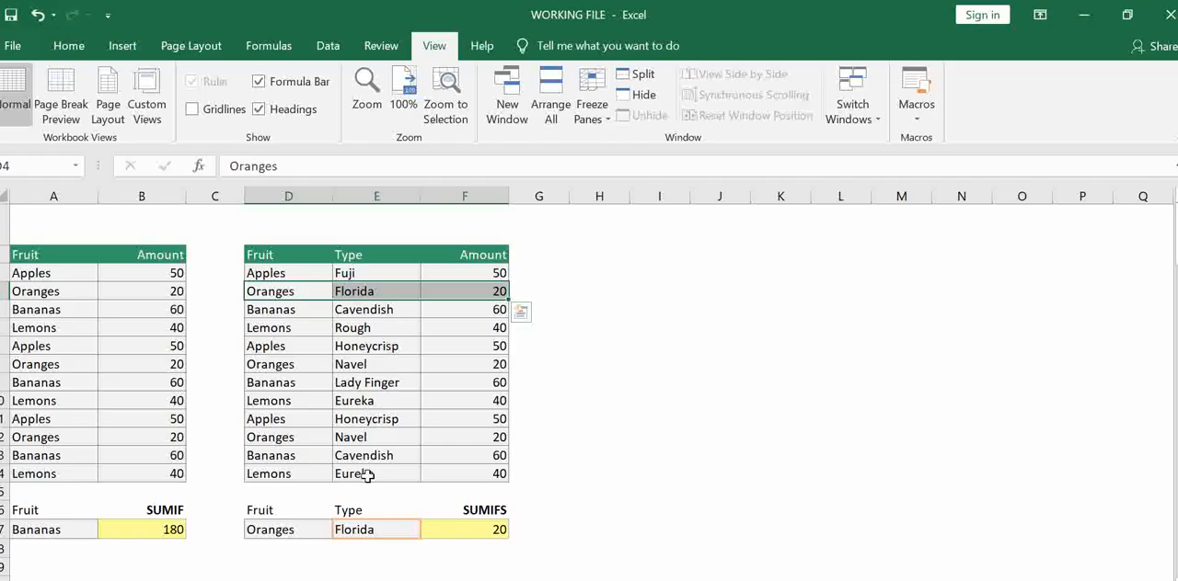
click(350, 291)
key(ctrl+c)
click(366, 365)
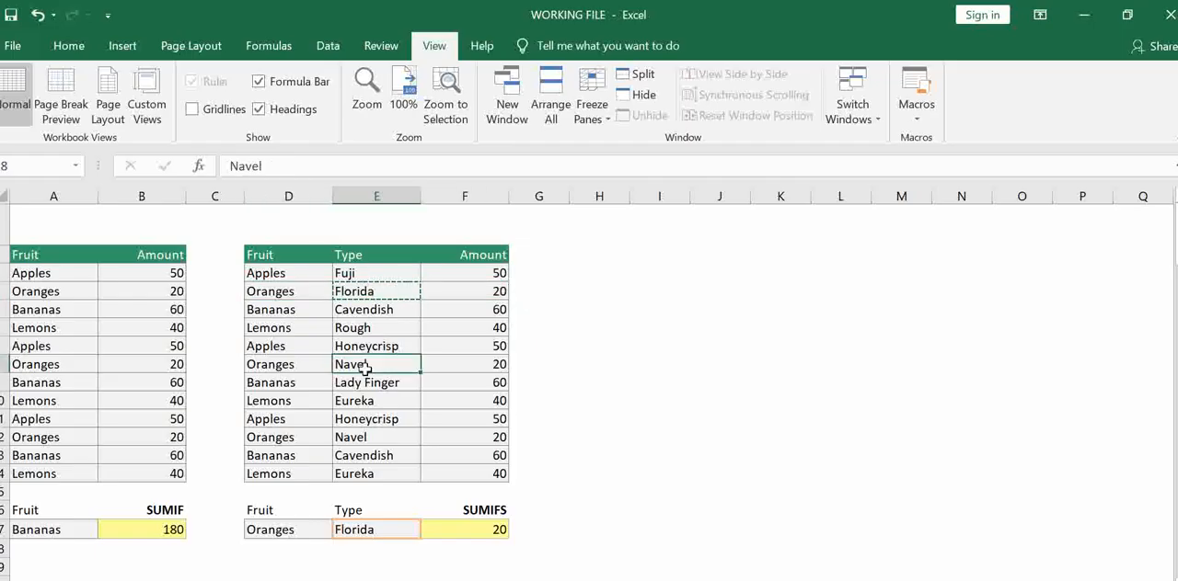
key(ctrl+v)
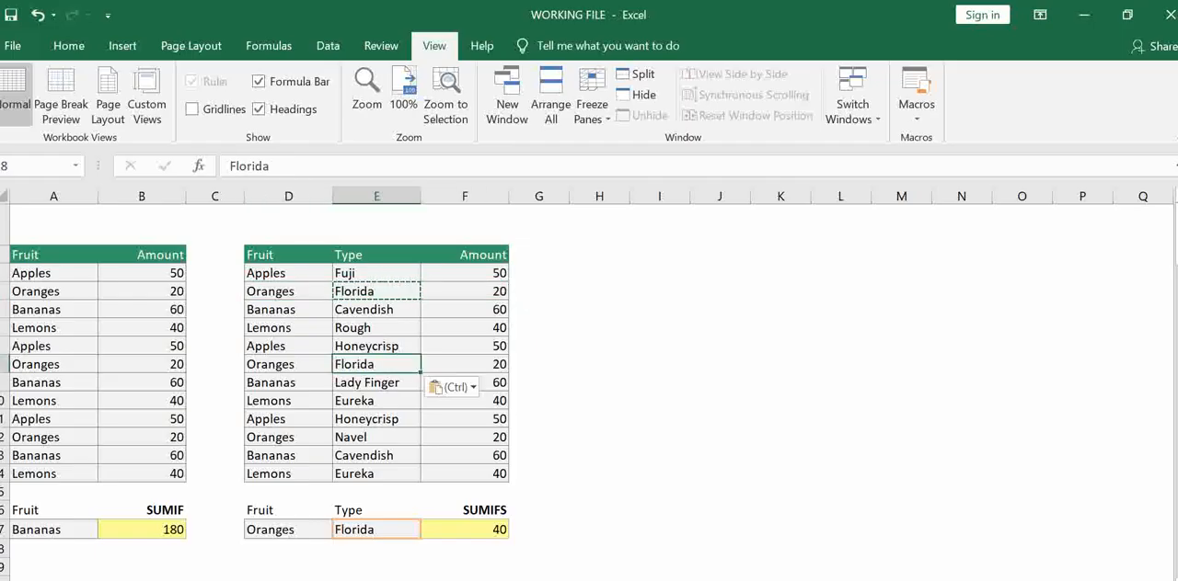
click(477, 524)
click(484, 287)
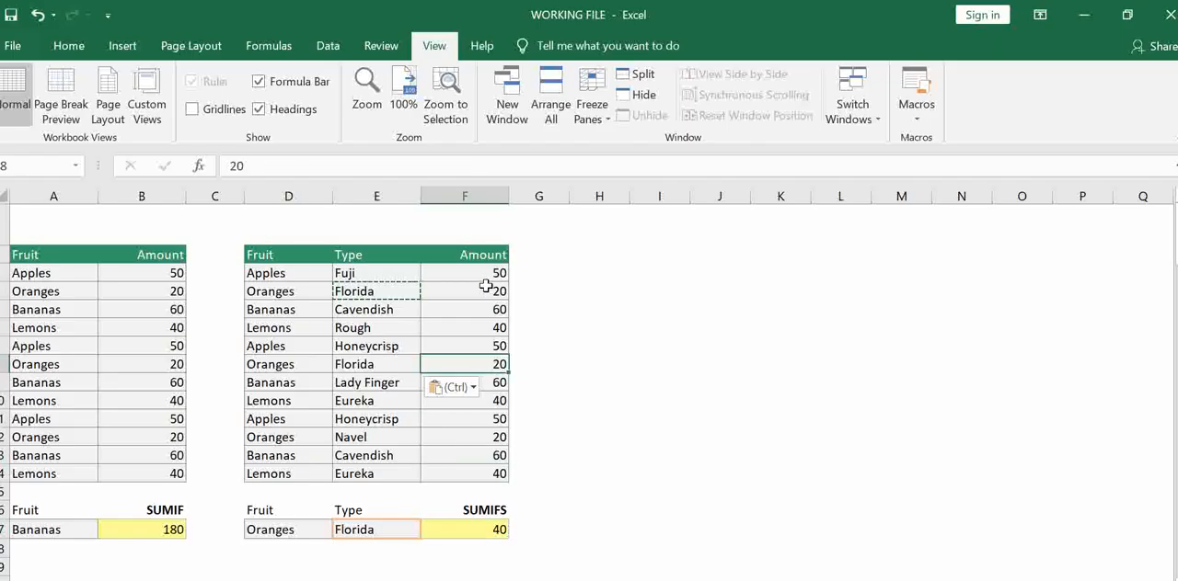
key(Escape)
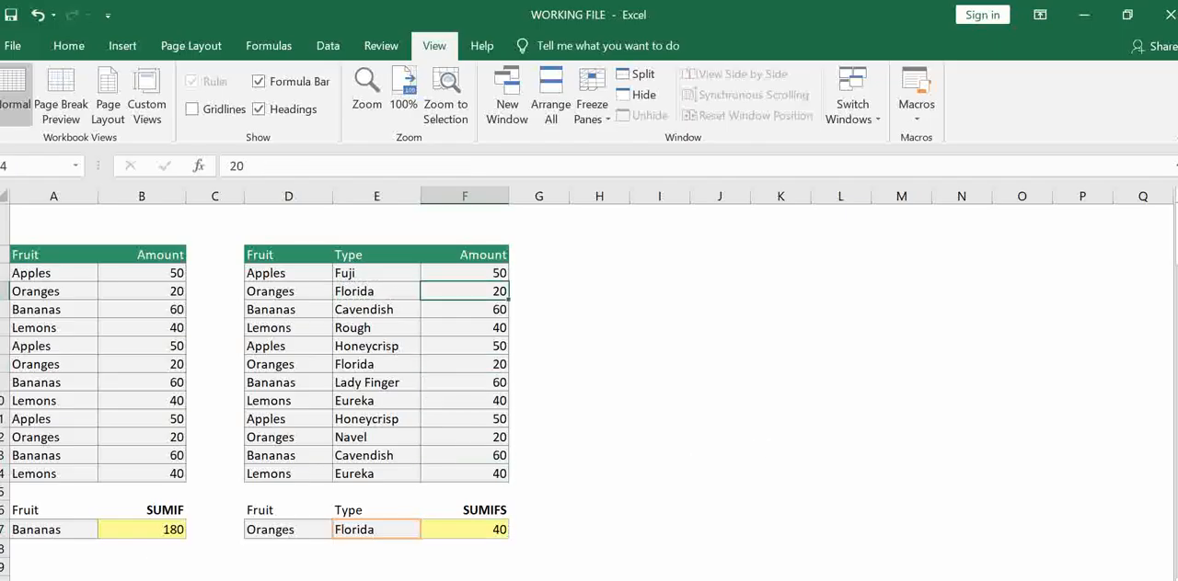
Go to the COUNTIF worksheet and enter =COUNT(A2:A13) in cell B16
key(ctrl+Page_Down)
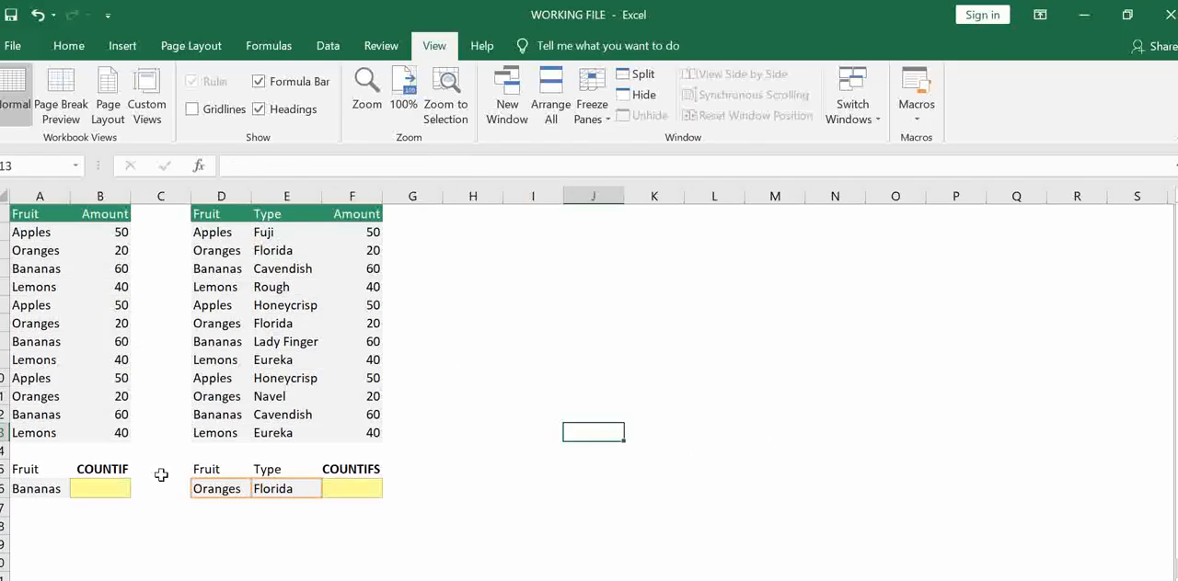
click(105, 486)
text(=c)
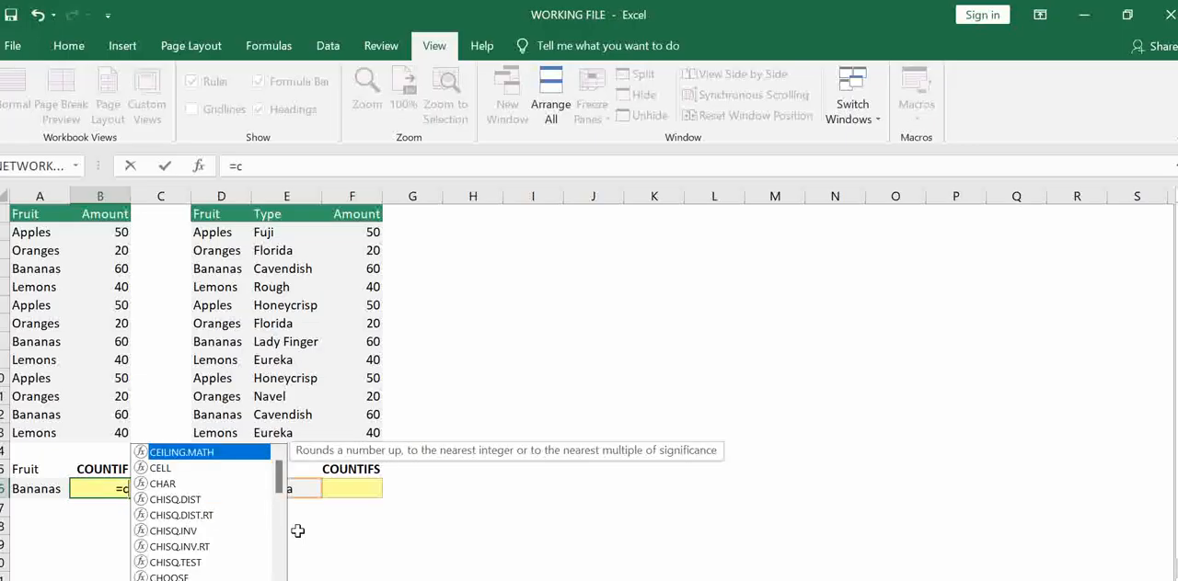
text(ount)
key(Tab)
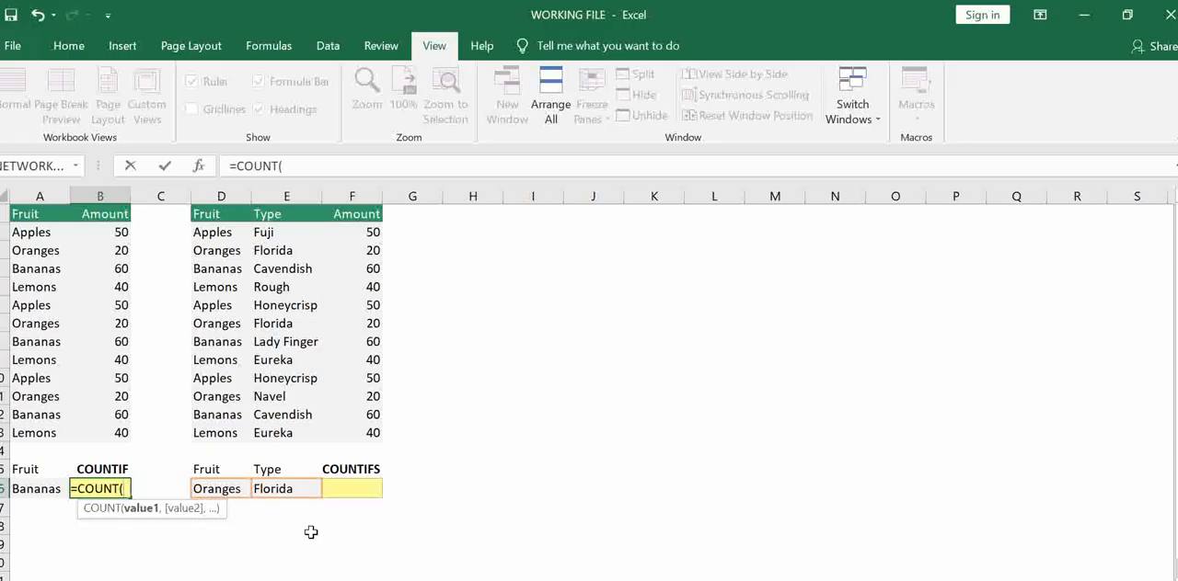
drag(47, 231, 44, 433)
text())
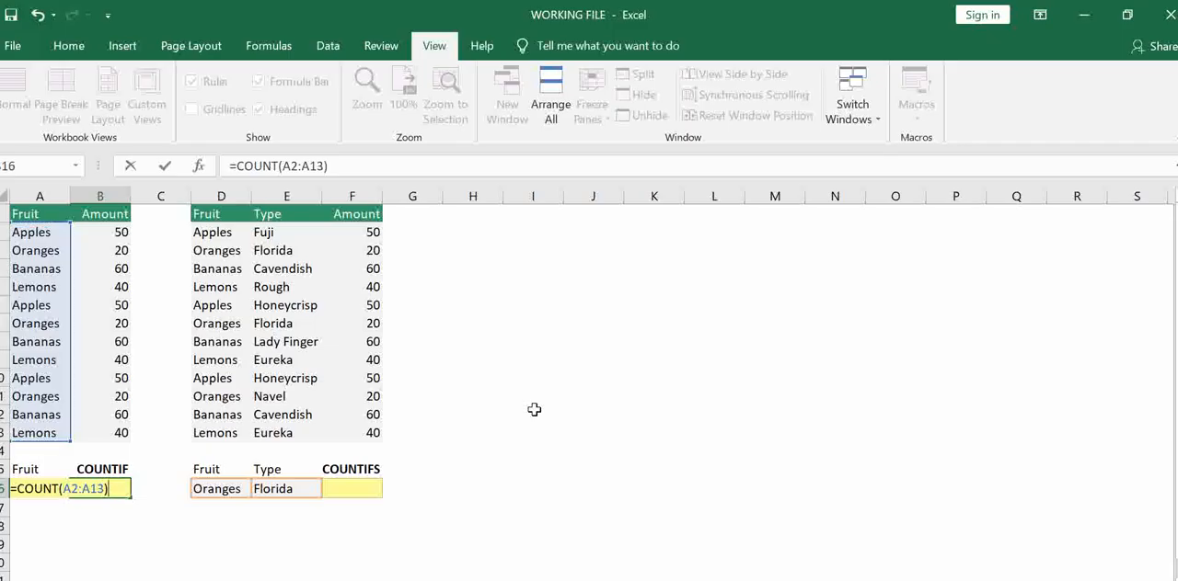
key(Return)
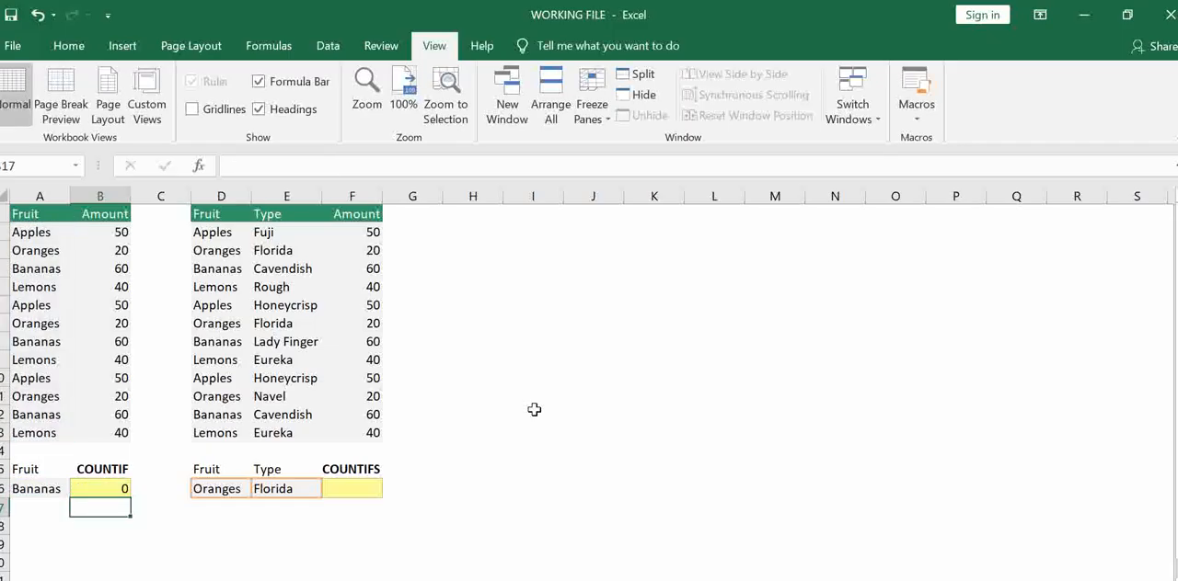
Replace the range in the B16 COUNT formula with the amounts B2:B13
click(96, 489)
drag(37, 231, 28, 433)
click(101, 491)
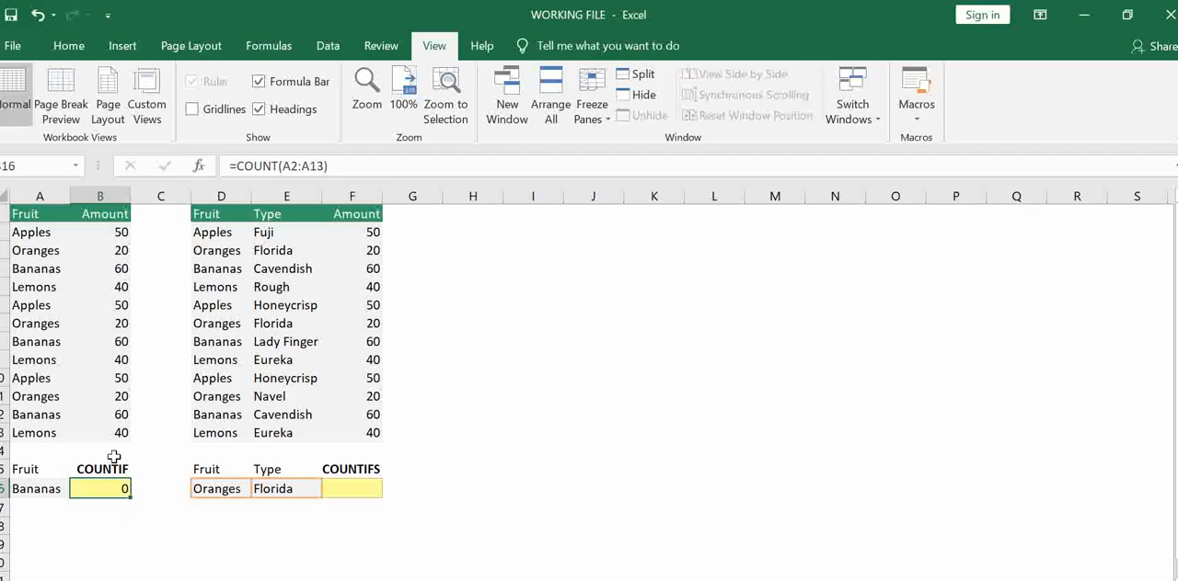
click(324, 167)
key(BackSpace)
key(BackSpace)
key(BackSpace)
key(BackSpace)
key(BackSpace)
key(BackSpace)
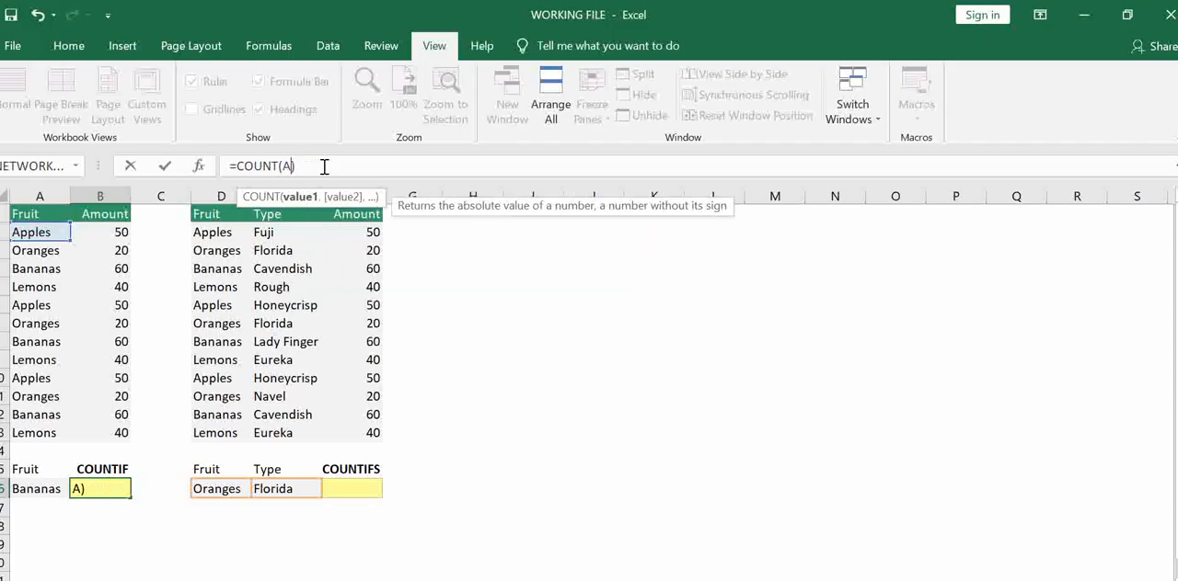
drag(89, 233, 93, 428)
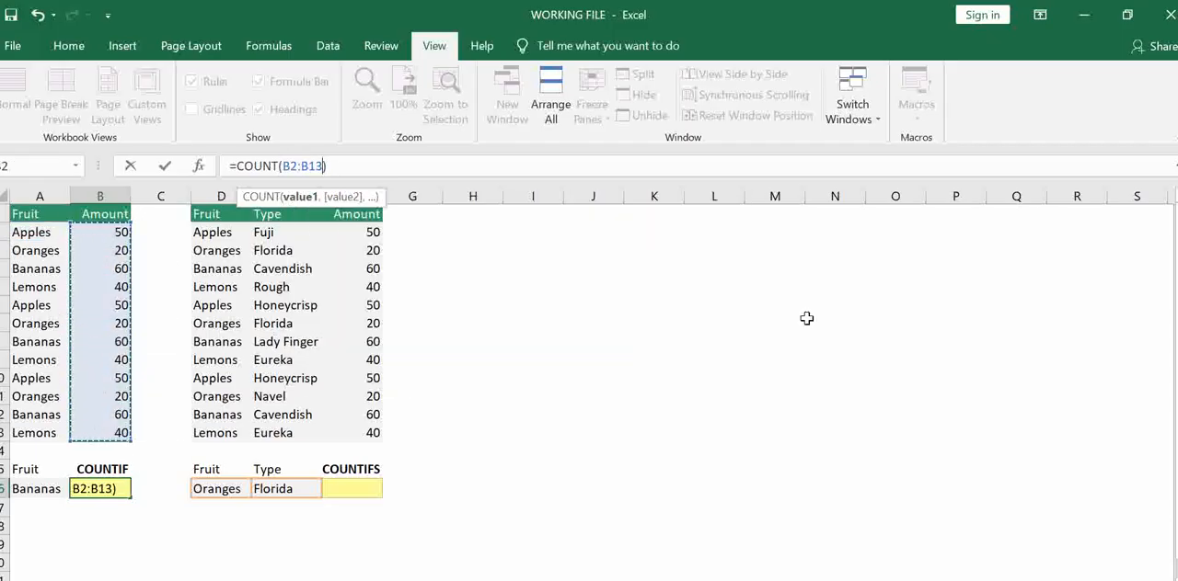
key(Return)
Start a COUNTIF formula in cell B16 with the fruit names A2:A13 as the range
click(121, 484)
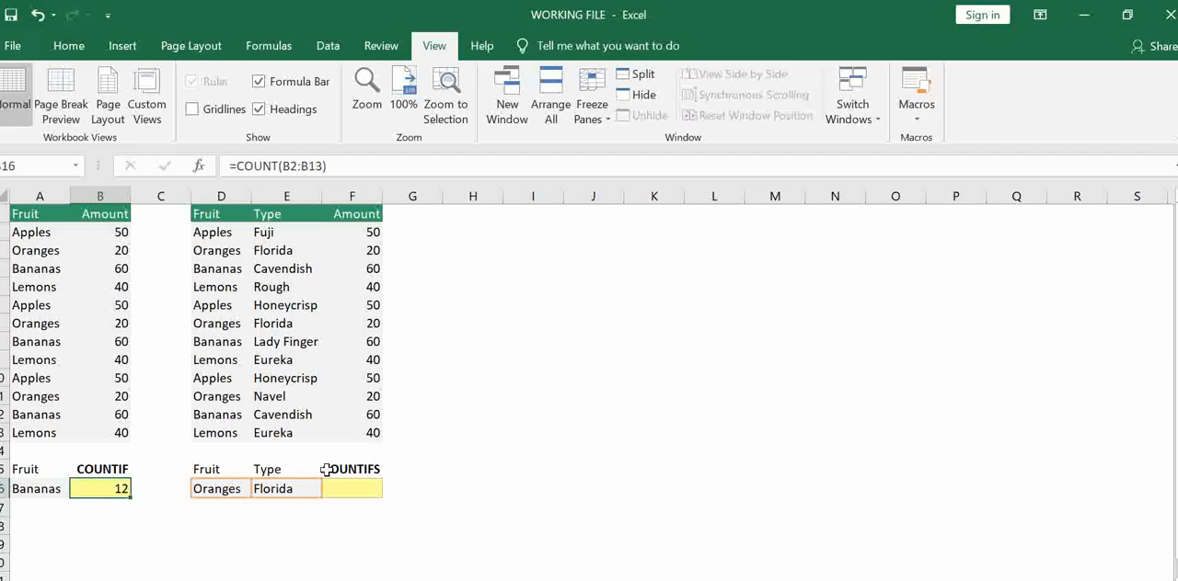
text(=)
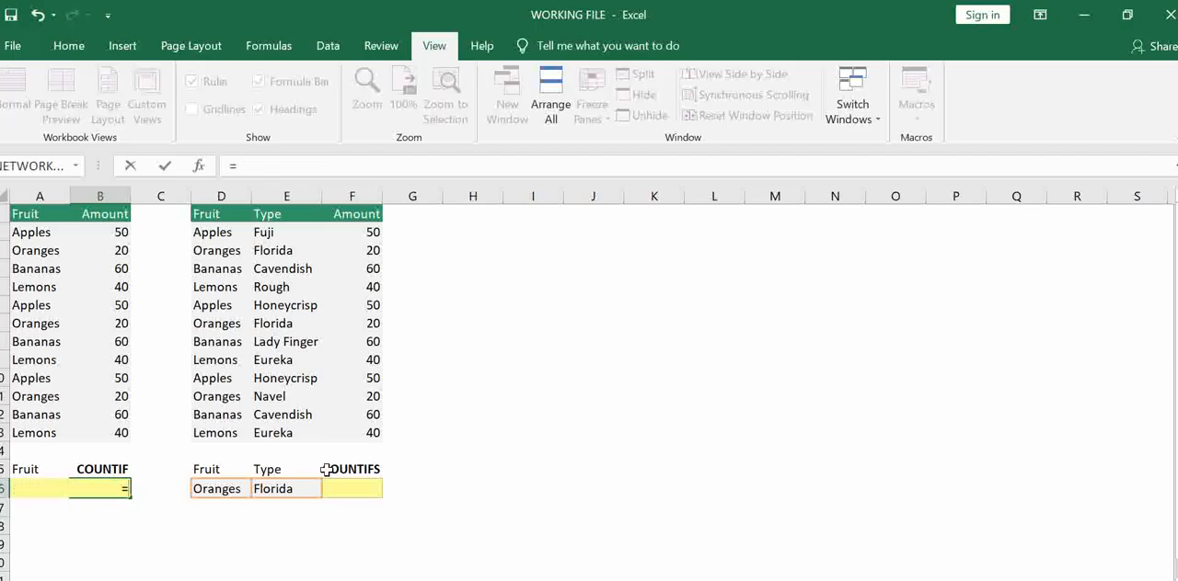
text(couni)
key(BackSpace)
text(tif)
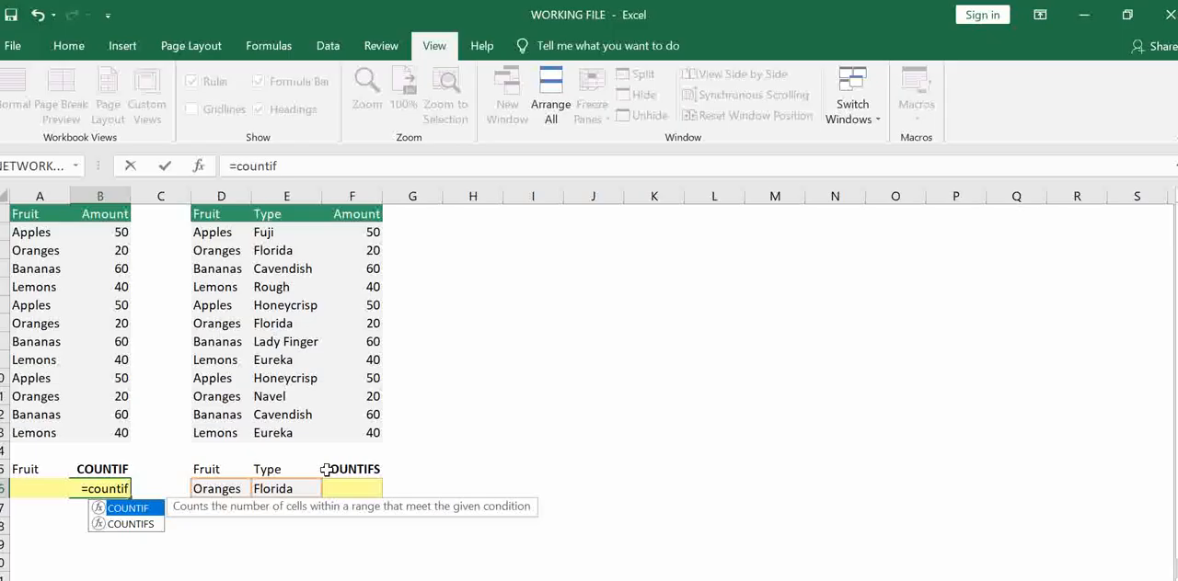
key(Tab)
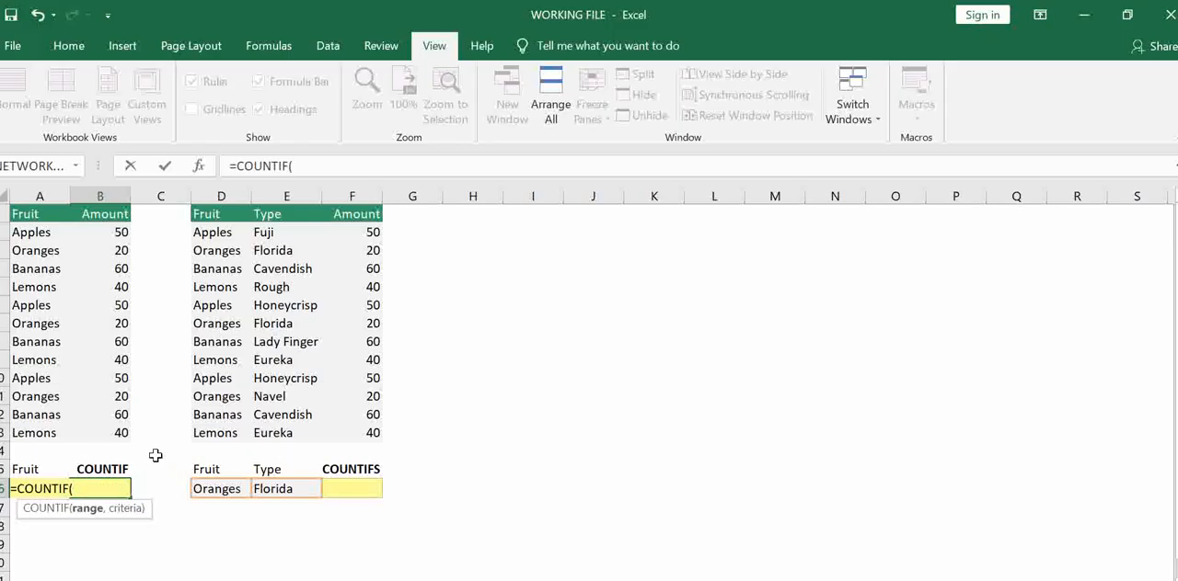
click(35, 230)
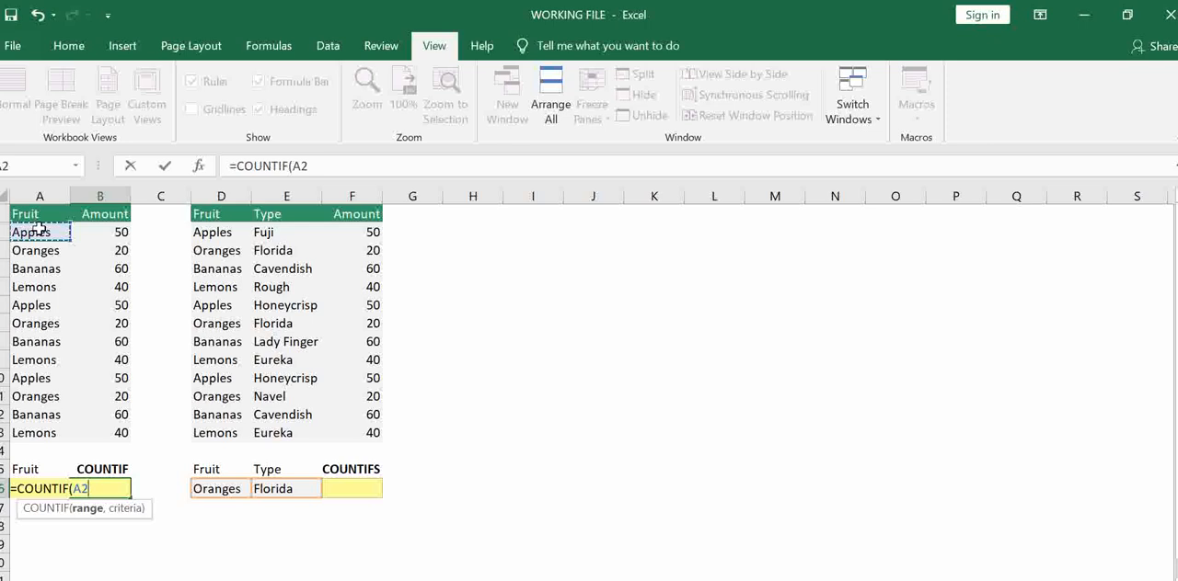
drag(39, 230, 41, 432)
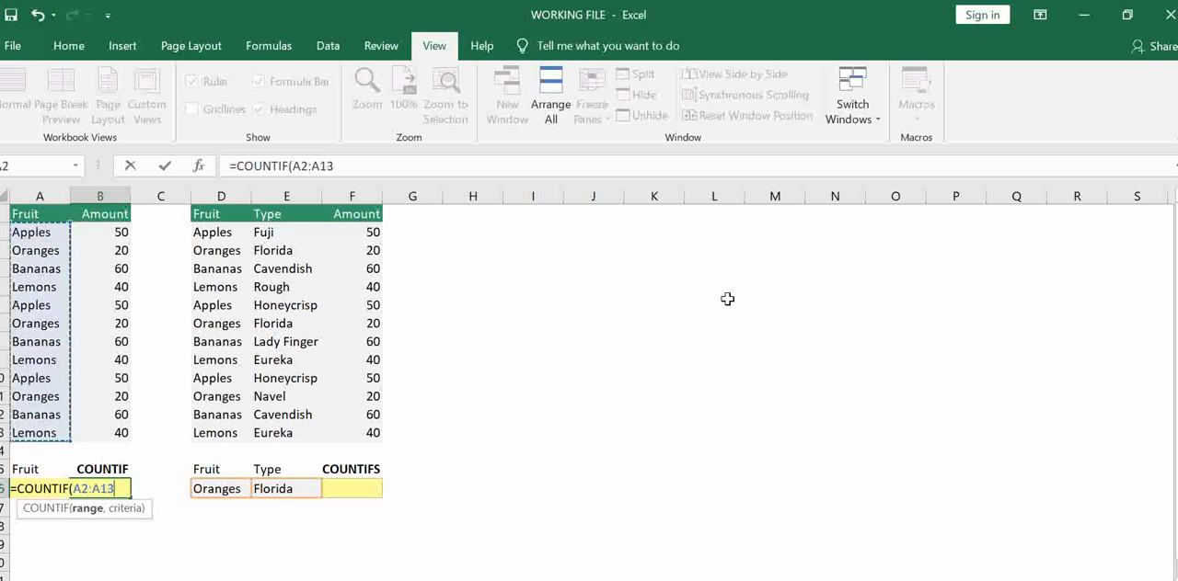
Complete the COUNTIF formula in B16 with "Bananas" as the criteria
text(,)
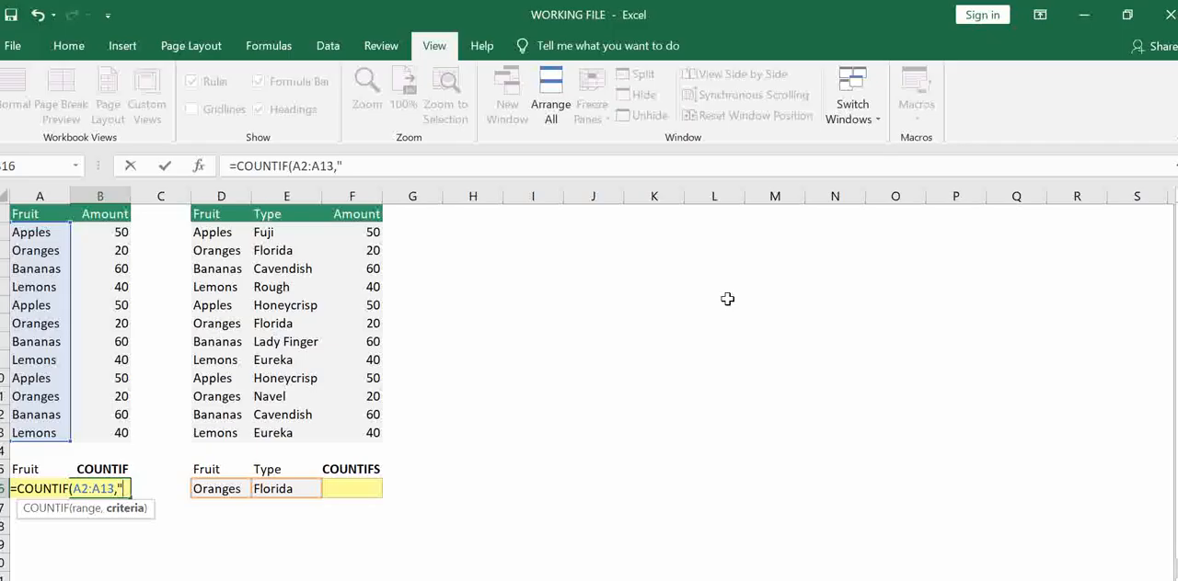
text("Bananas)
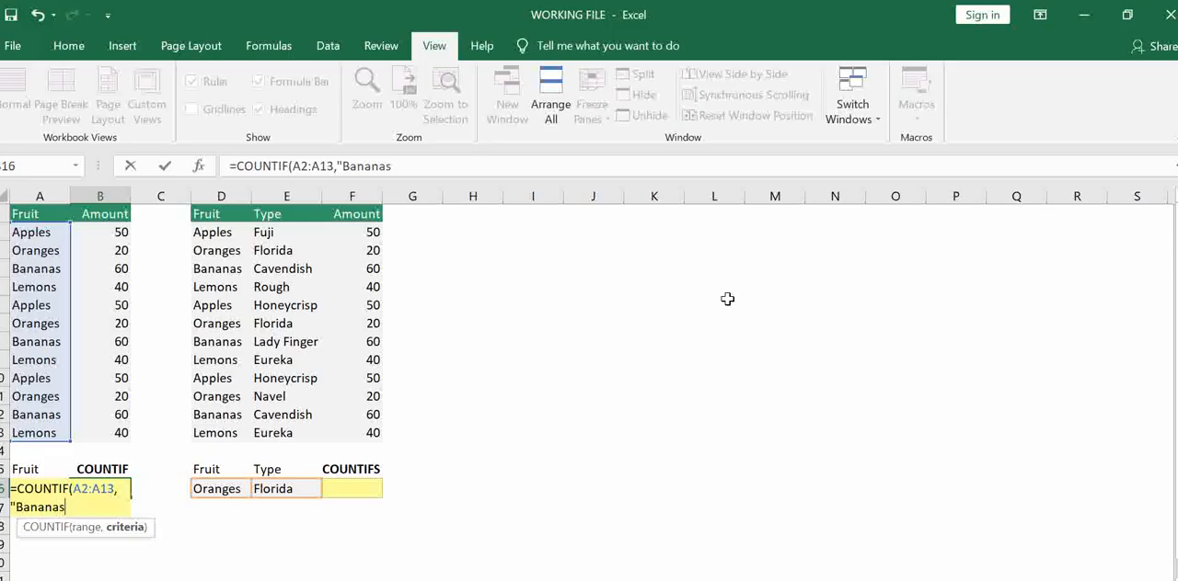
text())
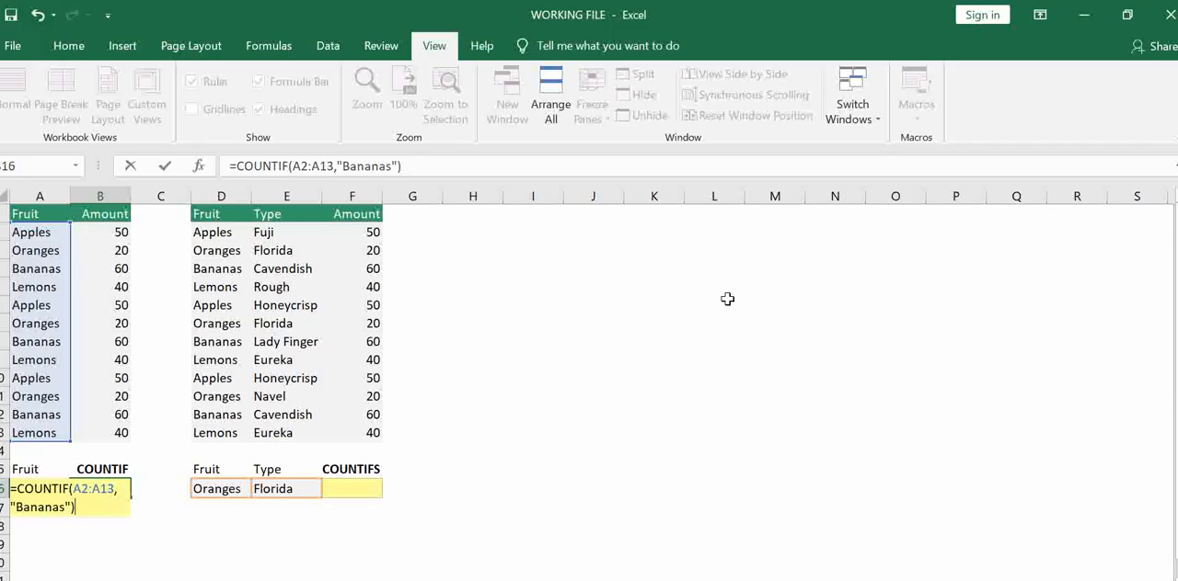
key(Return)
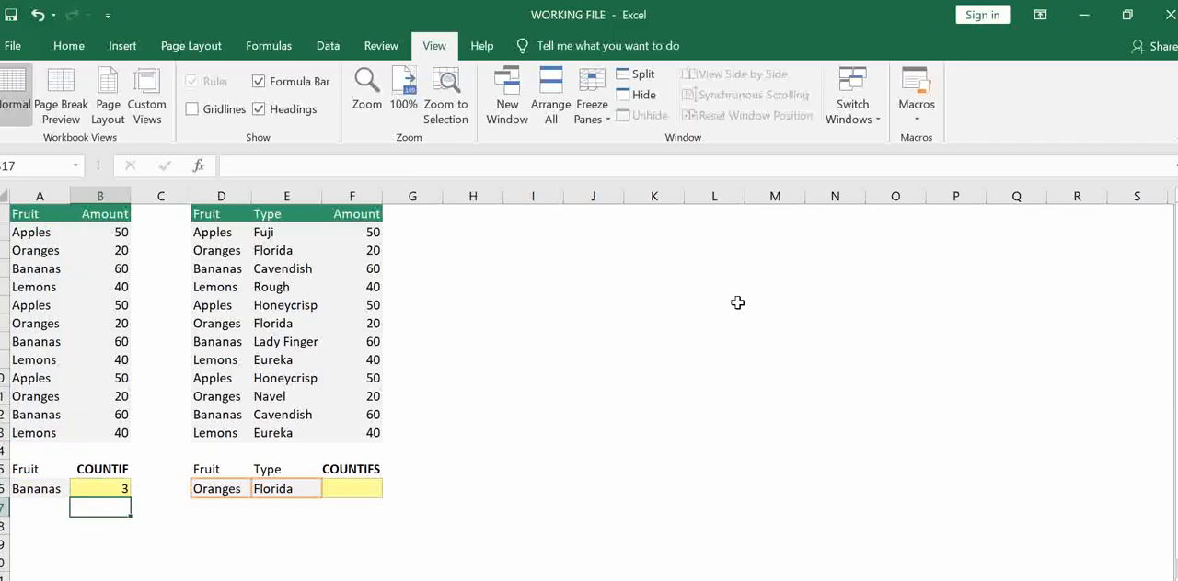
Test the COUNTIF formula by moving the Bananas entry from A4 to A2 and copying it back into A4
click(52, 414)
click(48, 342)
click(48, 274)
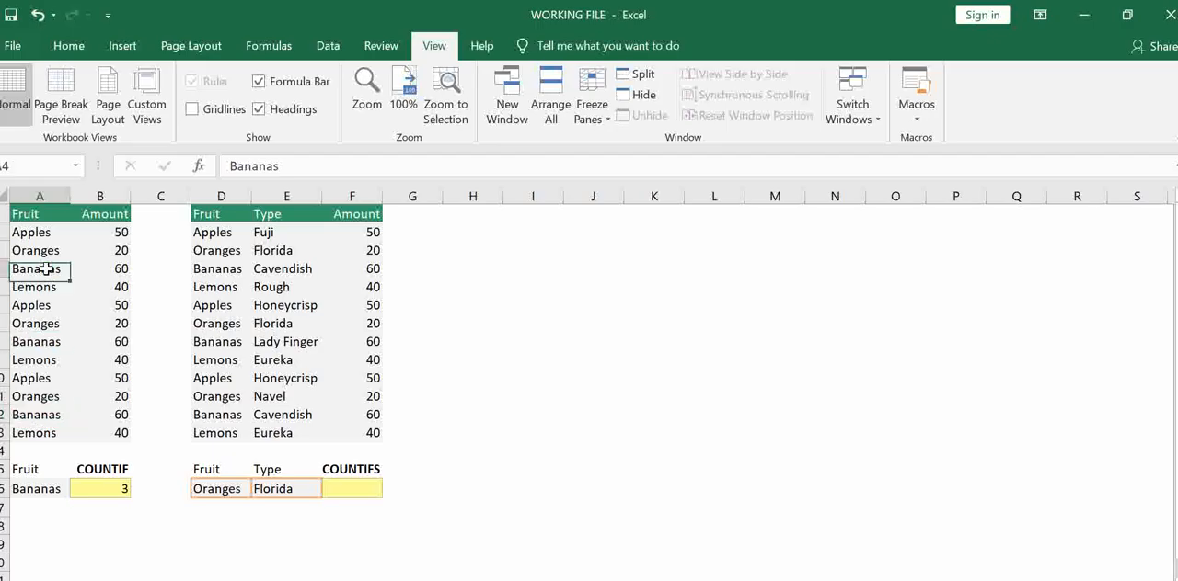
drag(57, 282, 61, 247)
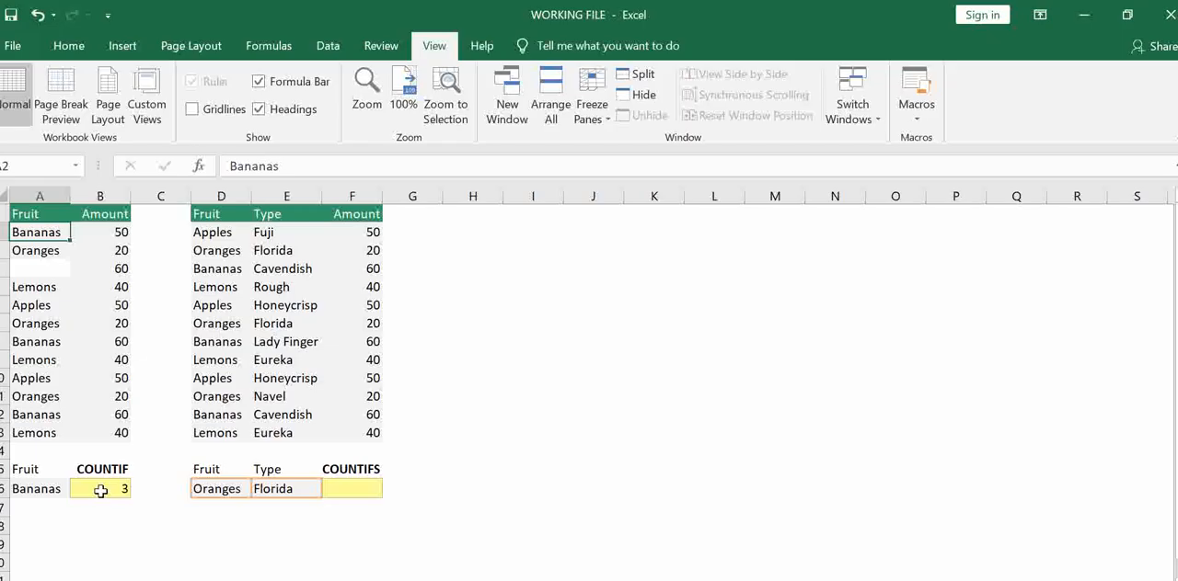
key(ctrl+c)
click(24, 268)
key(ctrl+v)
click(126, 491)
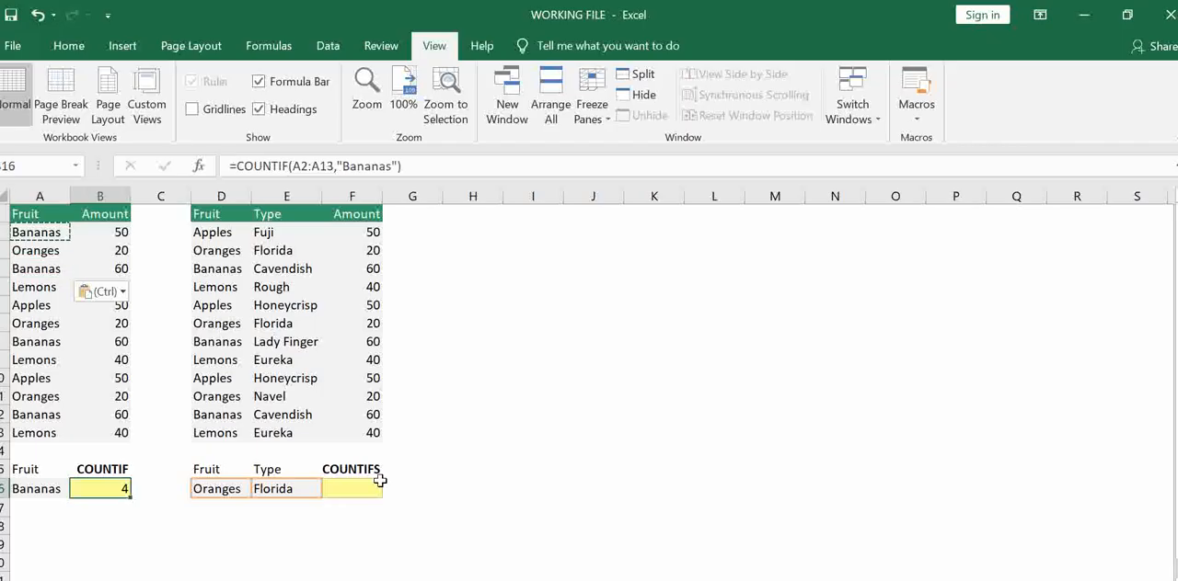
key(Escape)
Start a COUNTIFS formula in F16 with the fruit names D2:D13 as the first range and "Apples" as its criterion
click(348, 487)
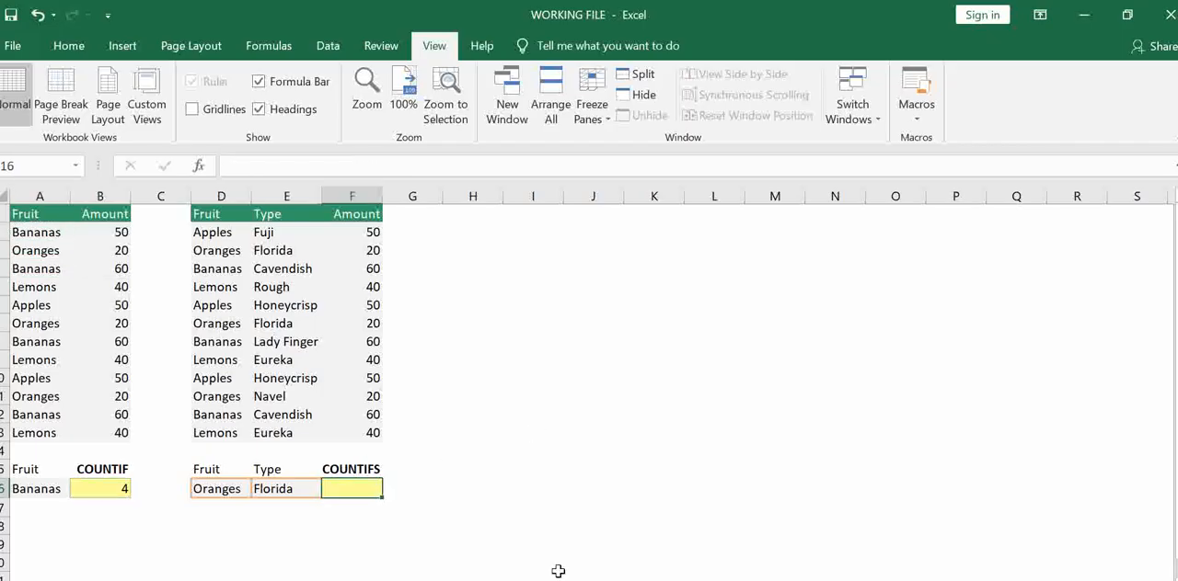
text(=coun)
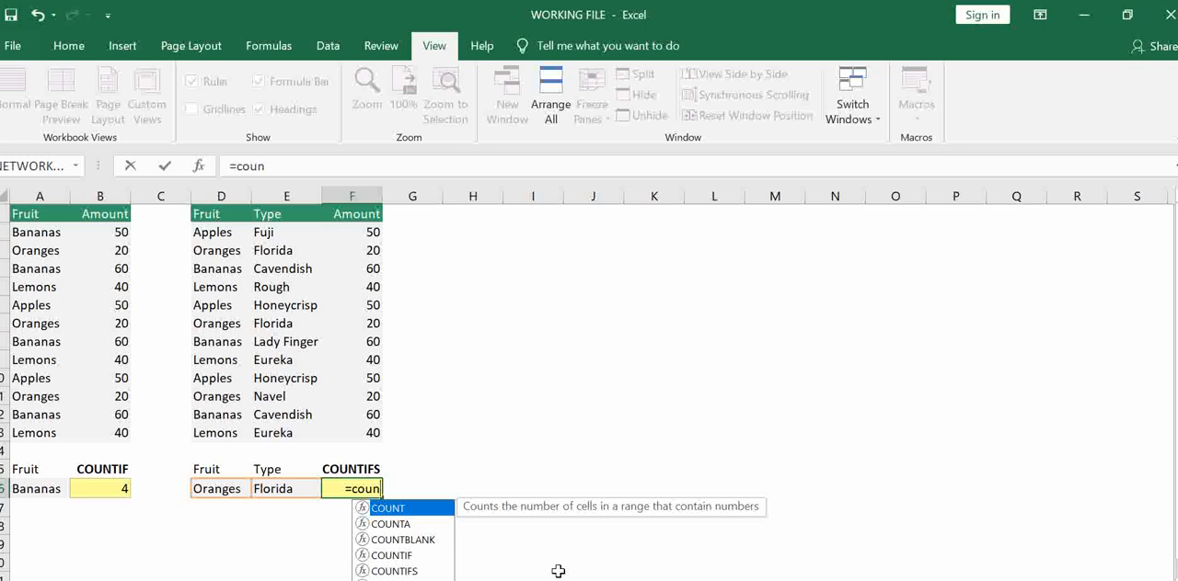
text(tifs)
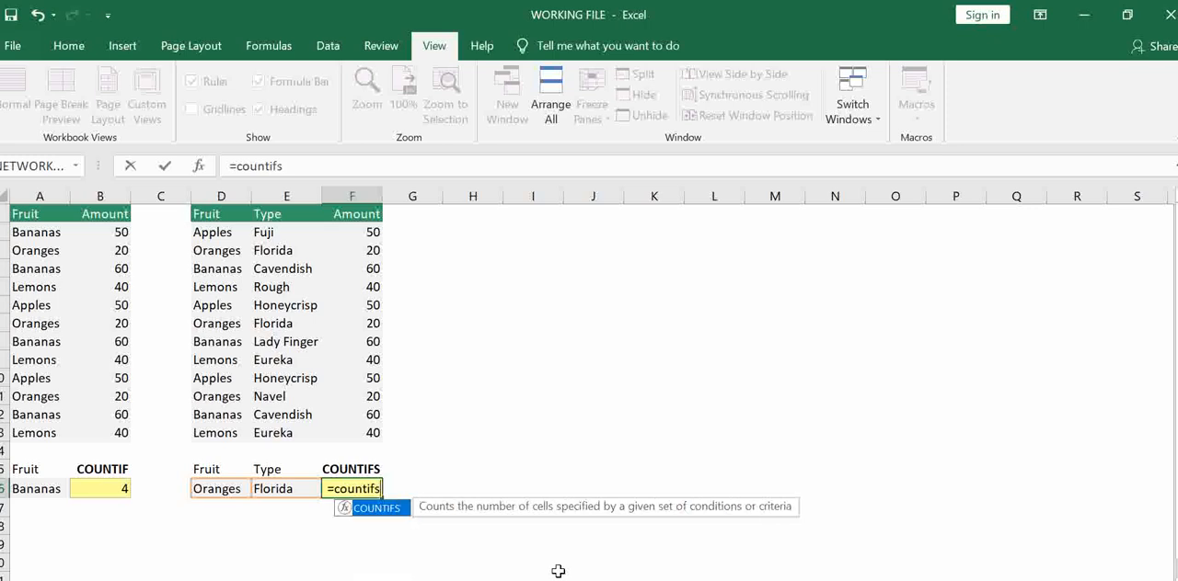
key(Tab)
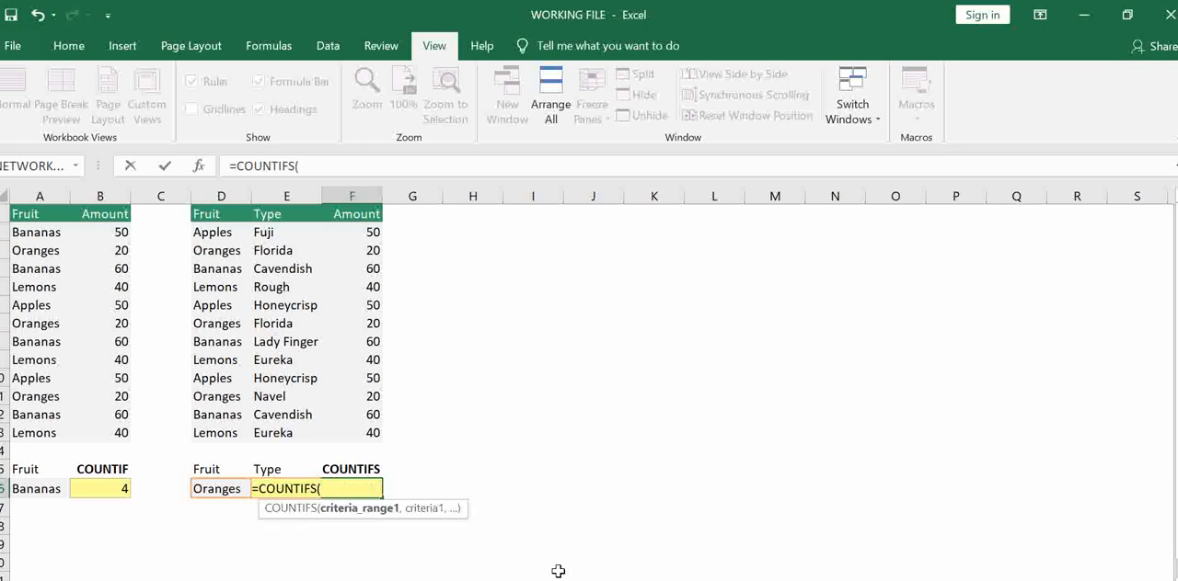
drag(221, 231, 221, 431)
text(,)
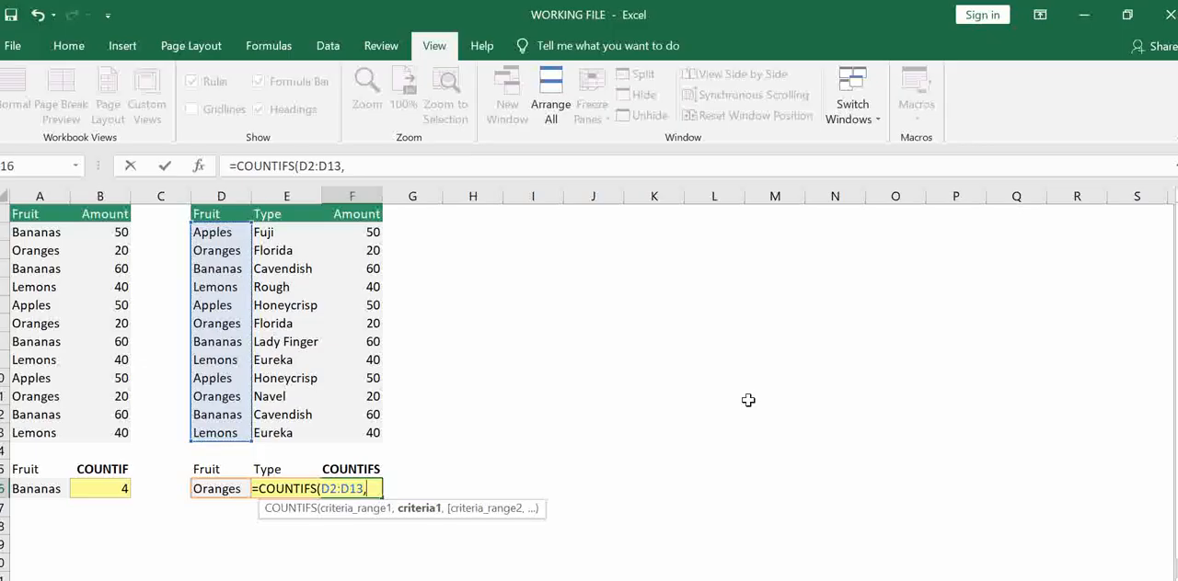
text("Apples)
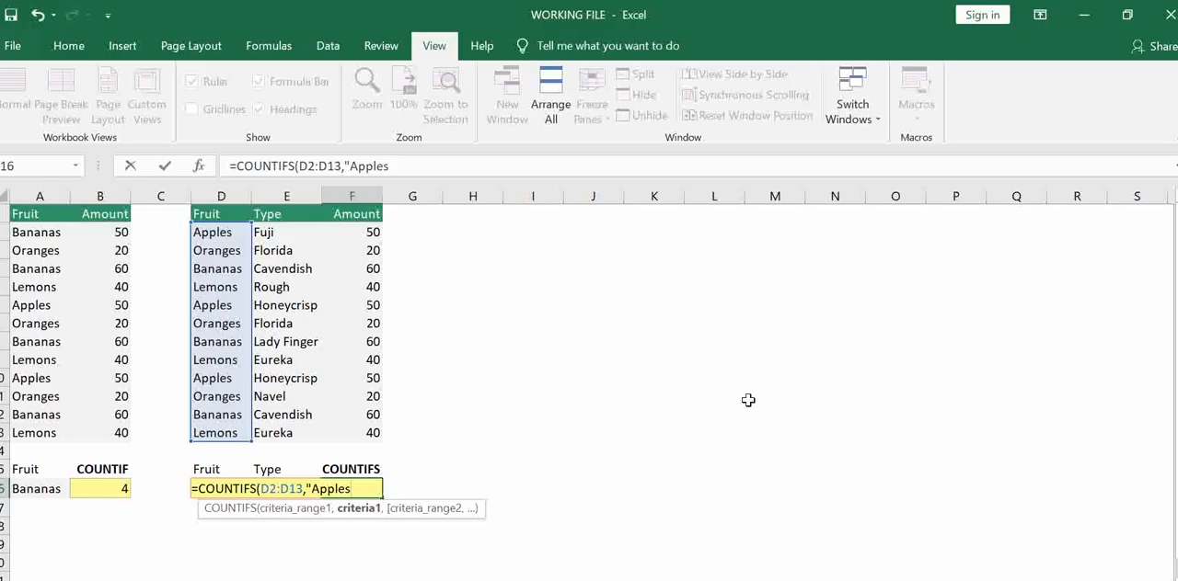
text(",)
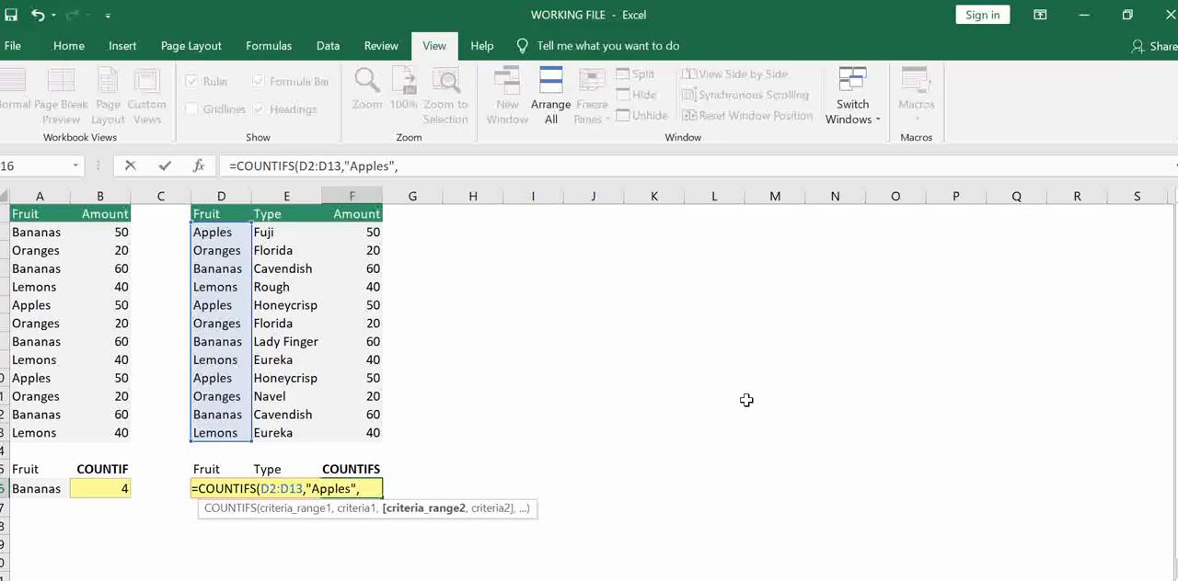
Complete the F16 COUNTIFS formula with the types E2:E13 as the second range and "Fuji" as its criterion
drag(286, 237, 293, 425)
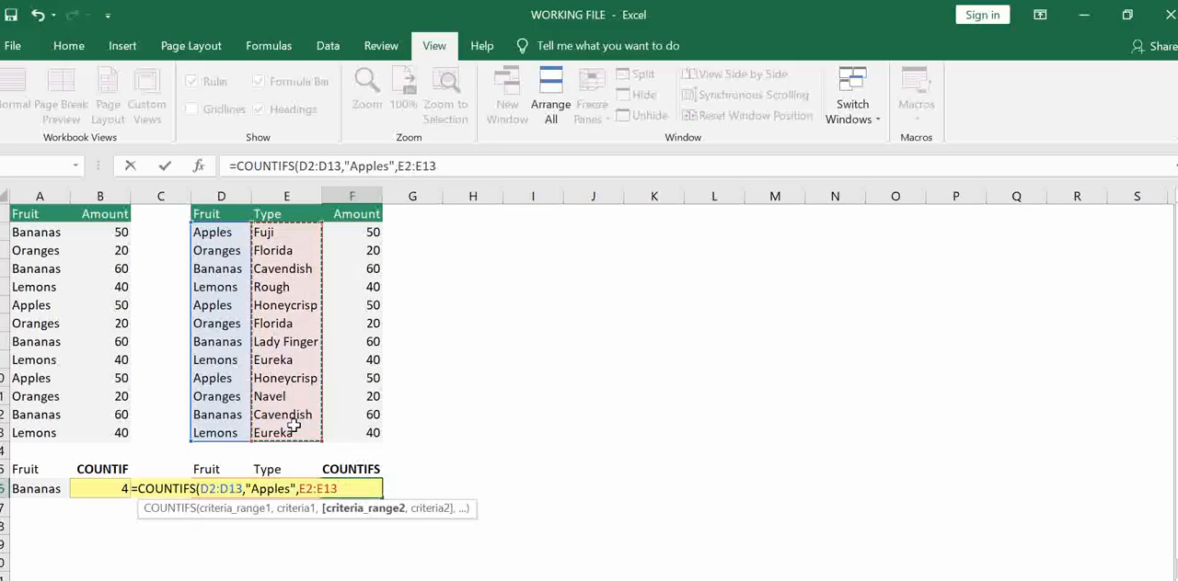
text(,"Fuji)
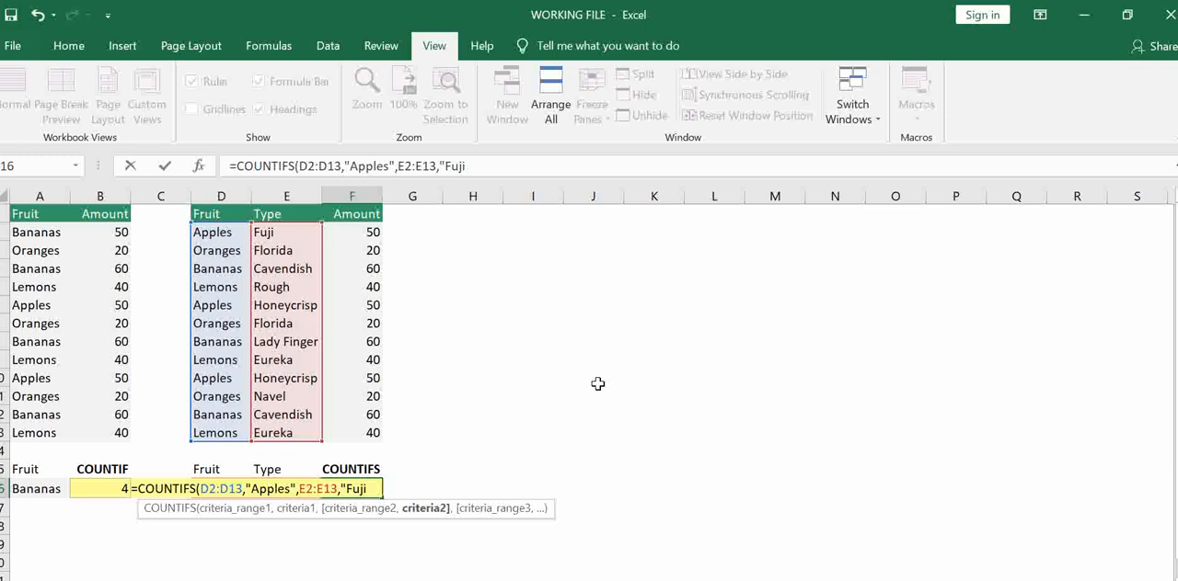
key(Return)
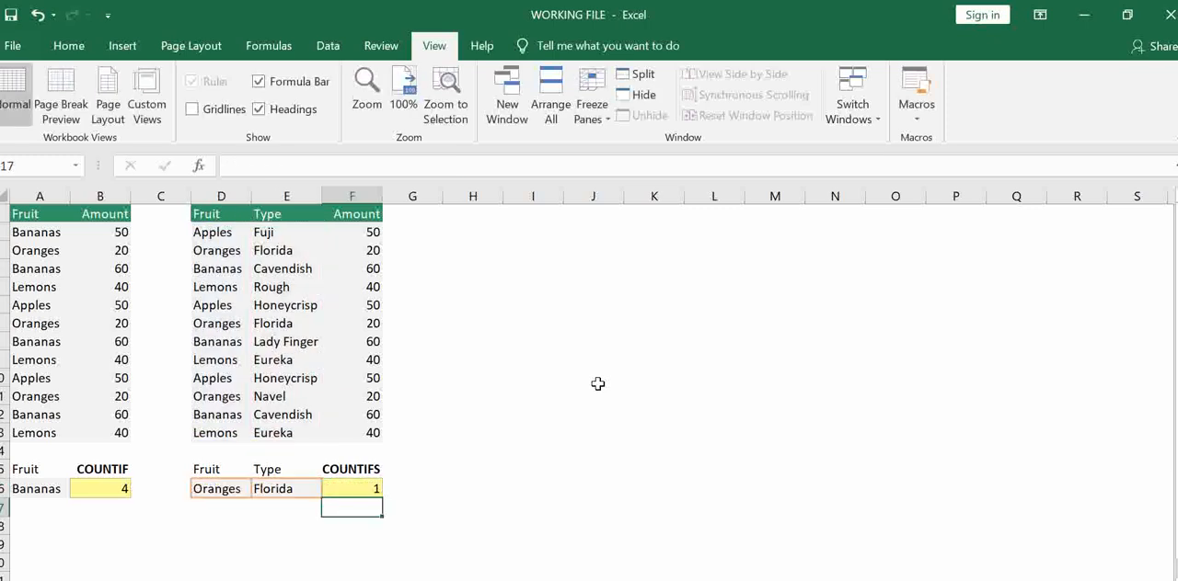
Check the COUNTIFS result in F16 against the fruit and type entries of the Apples rows
click(363, 490)
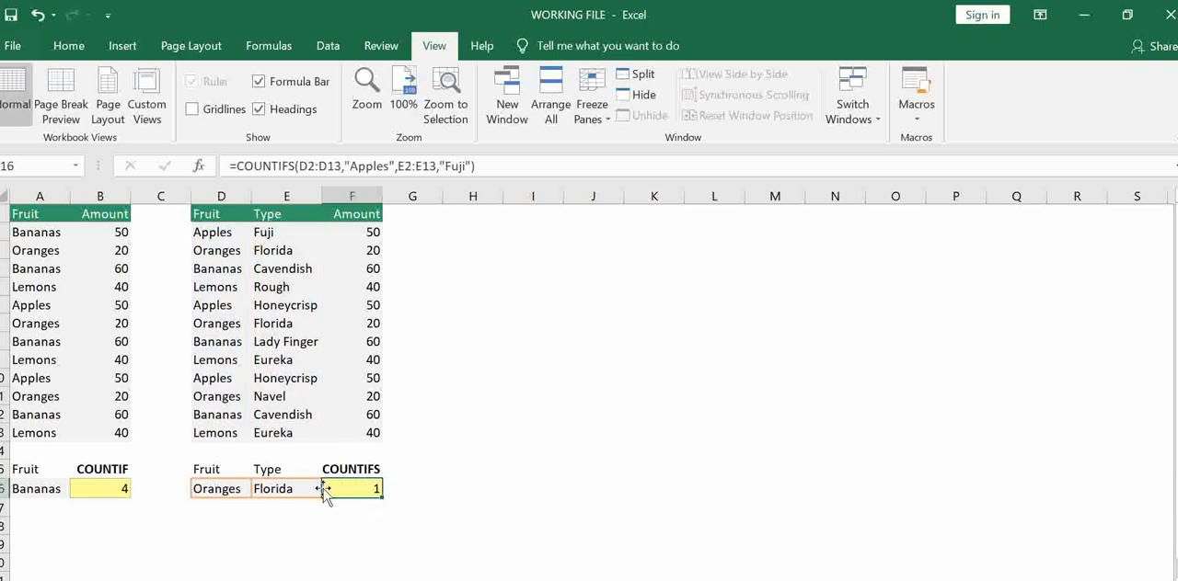
click(265, 231)
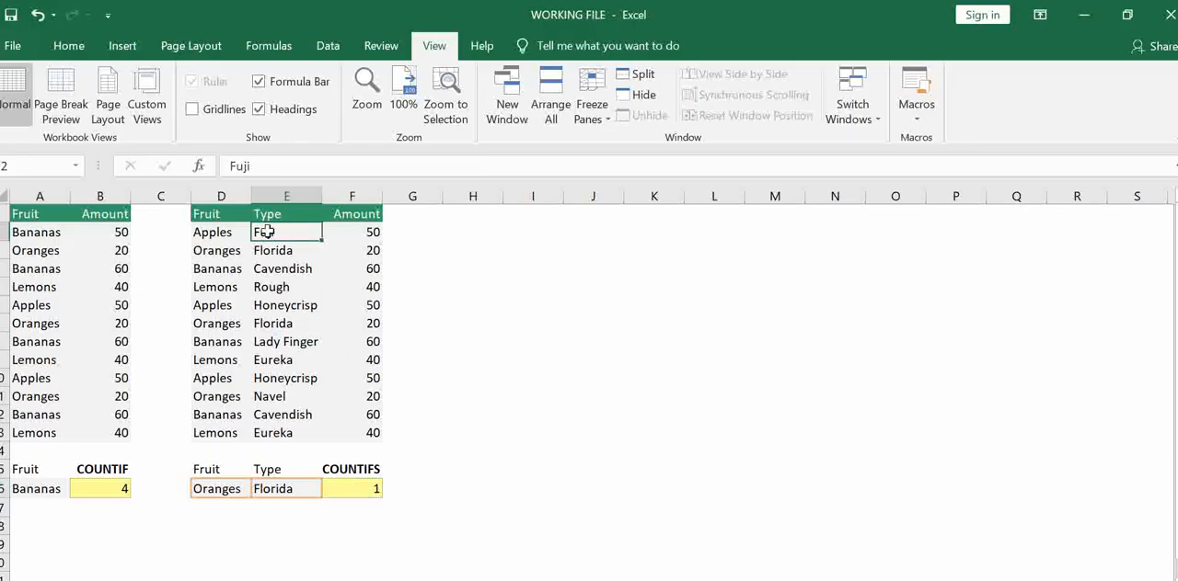
click(210, 233)
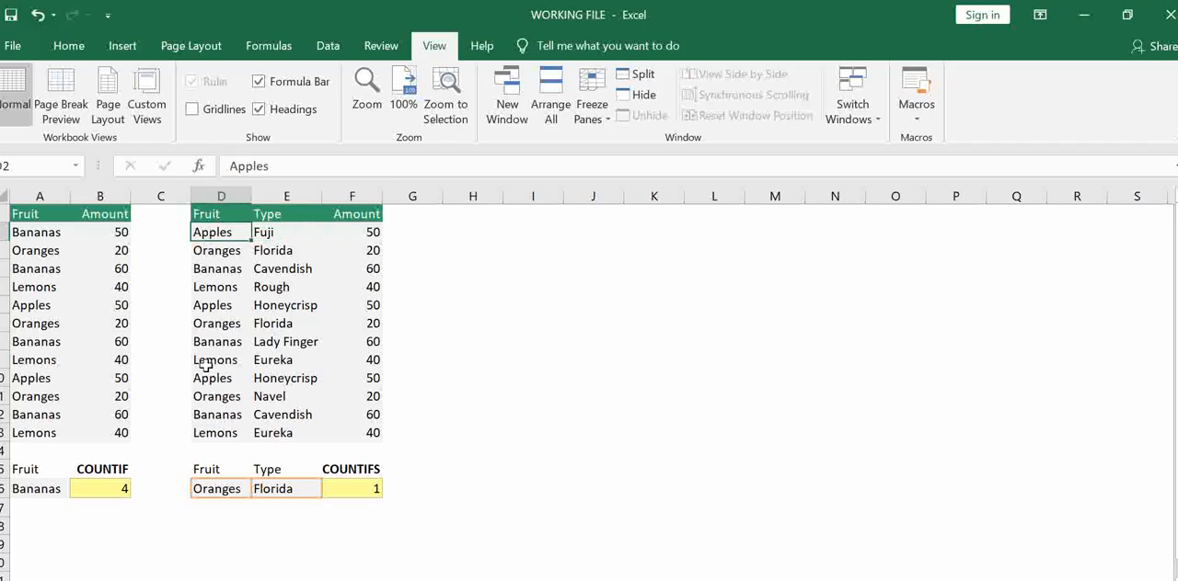
click(214, 307)
click(262, 306)
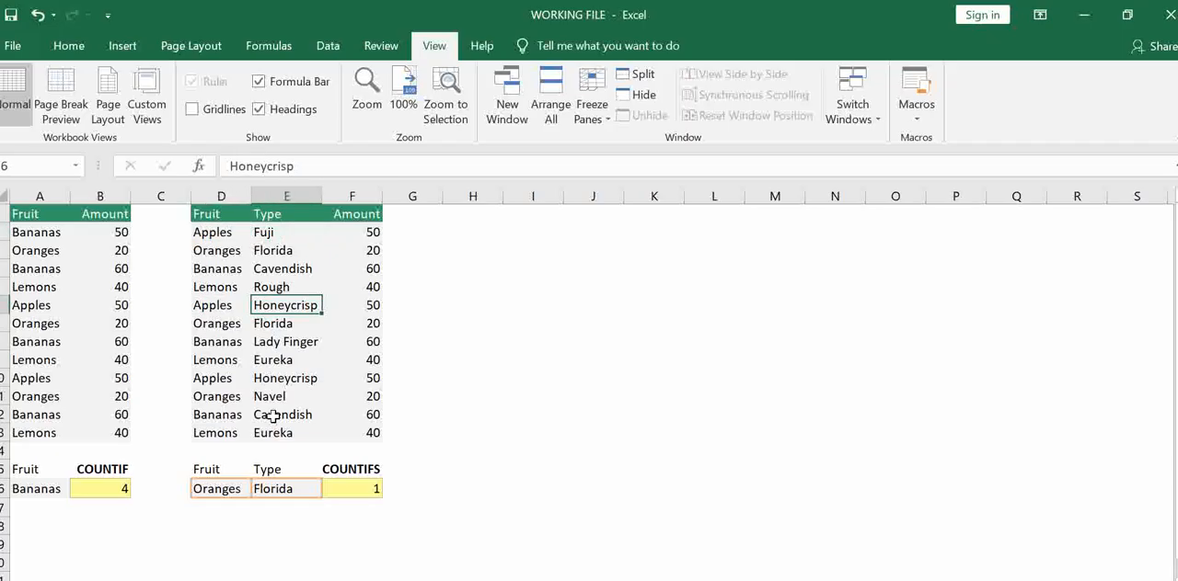
click(219, 494)
Replace the "Apples" criterion in the F16 COUNTIFS formula with a reference to the fruit cell D16
click(355, 488)
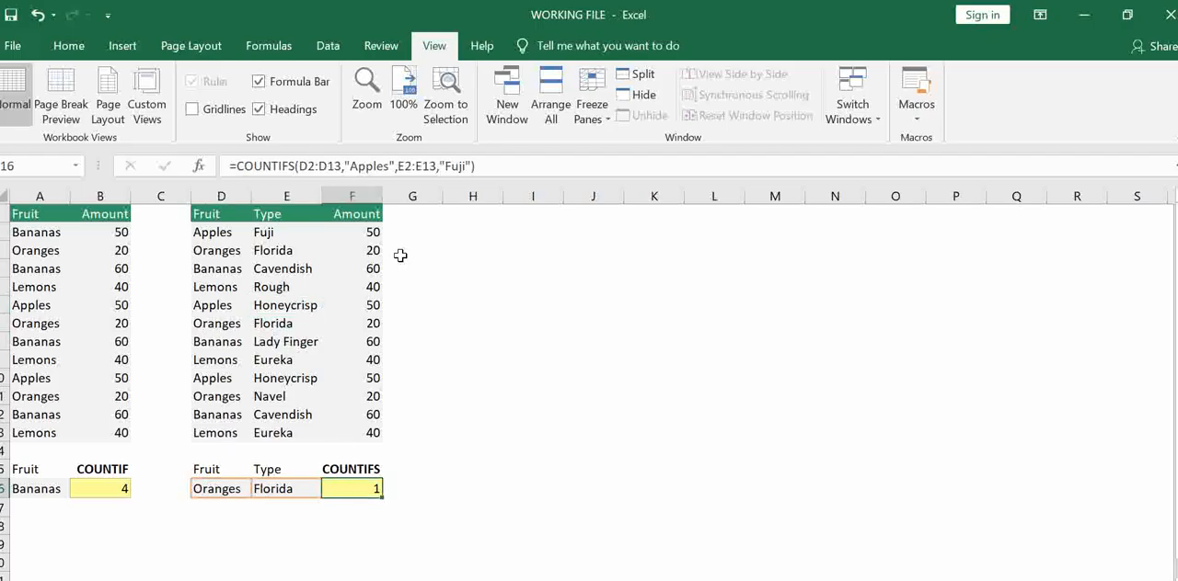
click(392, 166)
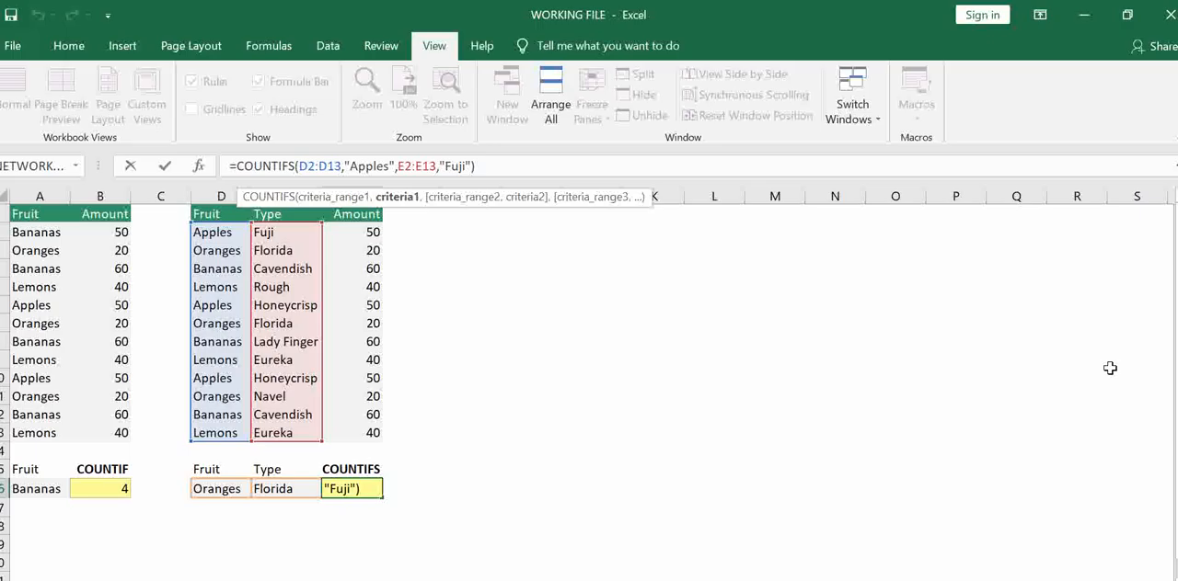
key(BackSpace)
key(BackSpace)
key(BackSpace)
key(BackSpace)
key(BackSpace)
key(BackSpace)
key(BackSpace)
key(BackSpace)
key(BackSpace)
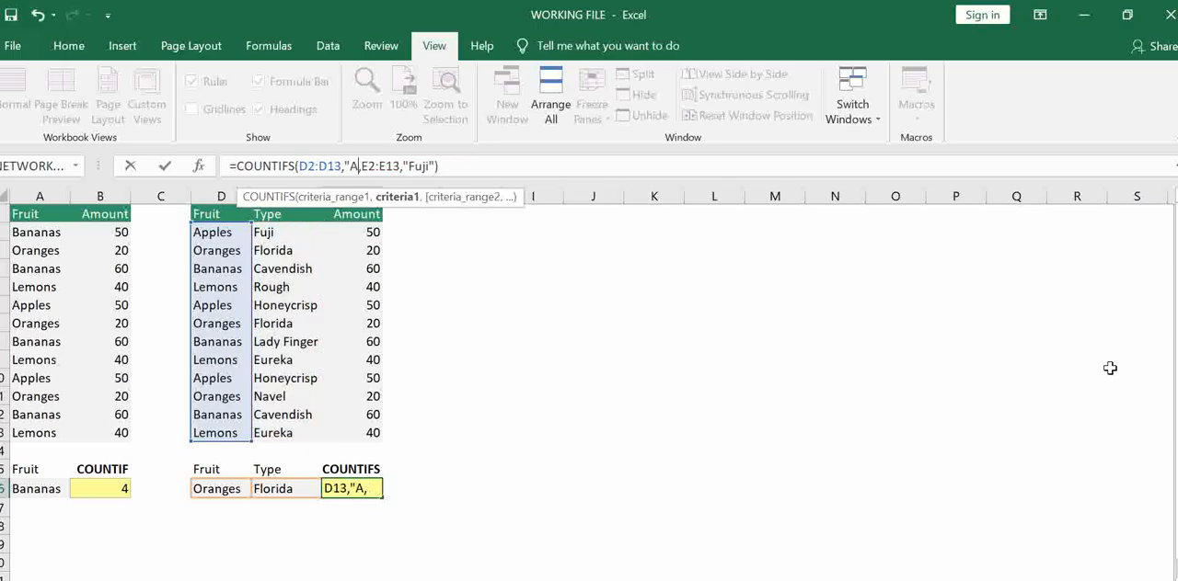
click(221, 487)
key(Right)
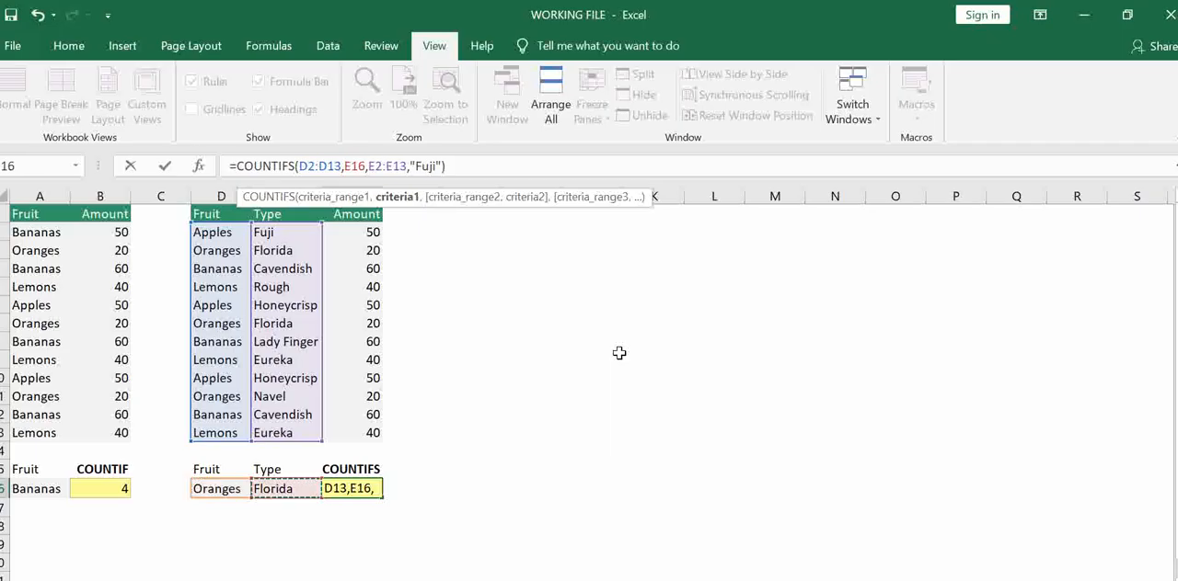
key(Left)
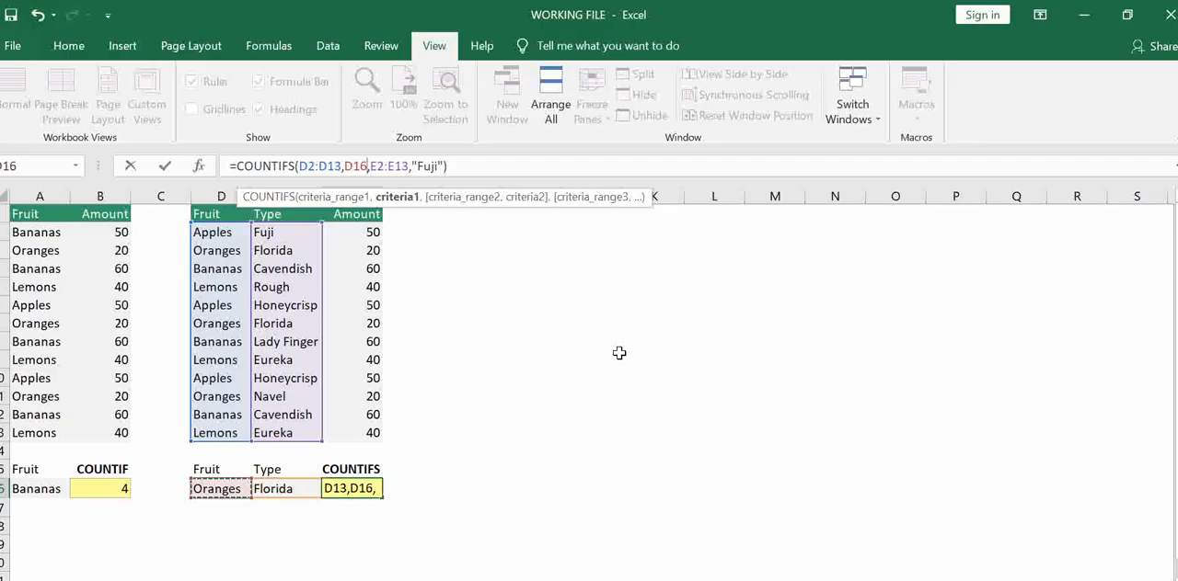
Replace the "Fuji" criterion in the F16 COUNTIFS formula with a reference to the type cell E16 and enter the formula
click(444, 167)
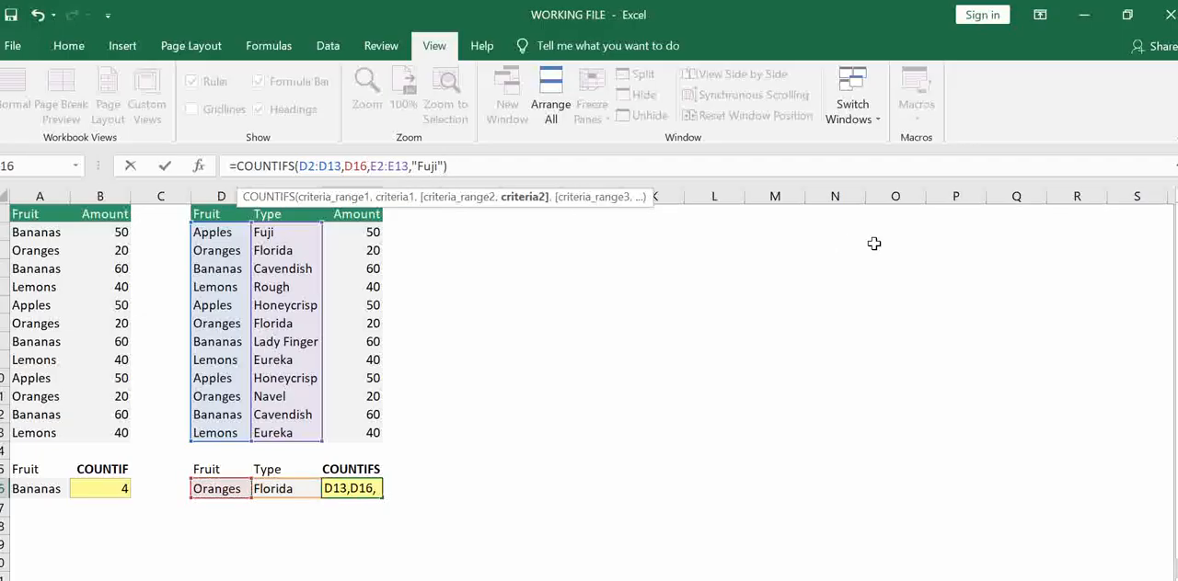
key(BackSpace)
key(BackSpace)
key(BackSpace)
key(BackSpace)
key(BackSpace)
key(BackSpace)
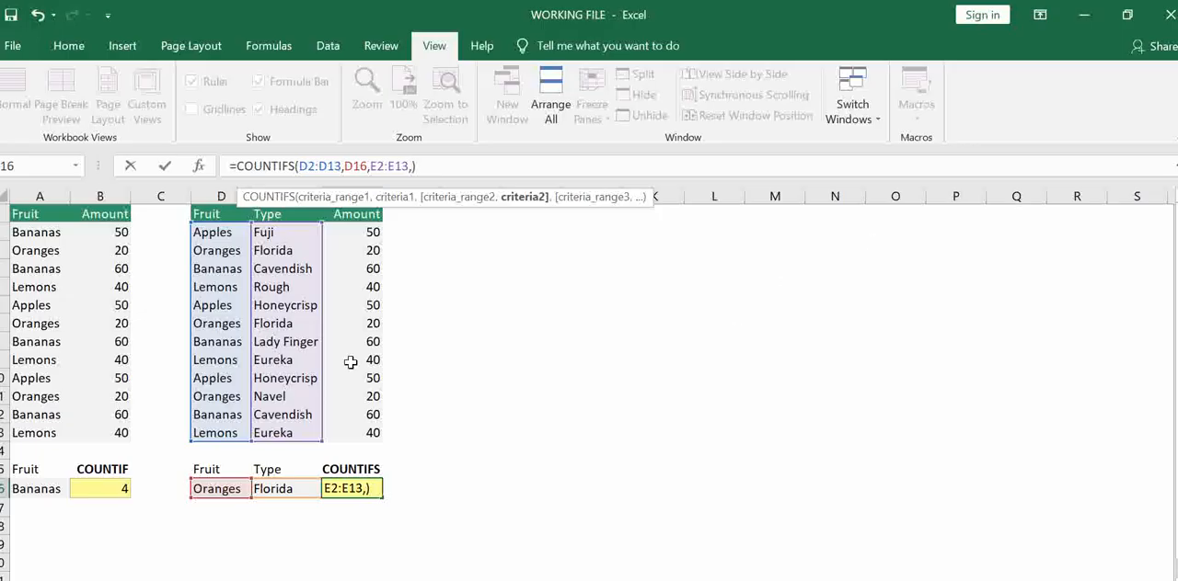
click(262, 489)
key(Return)
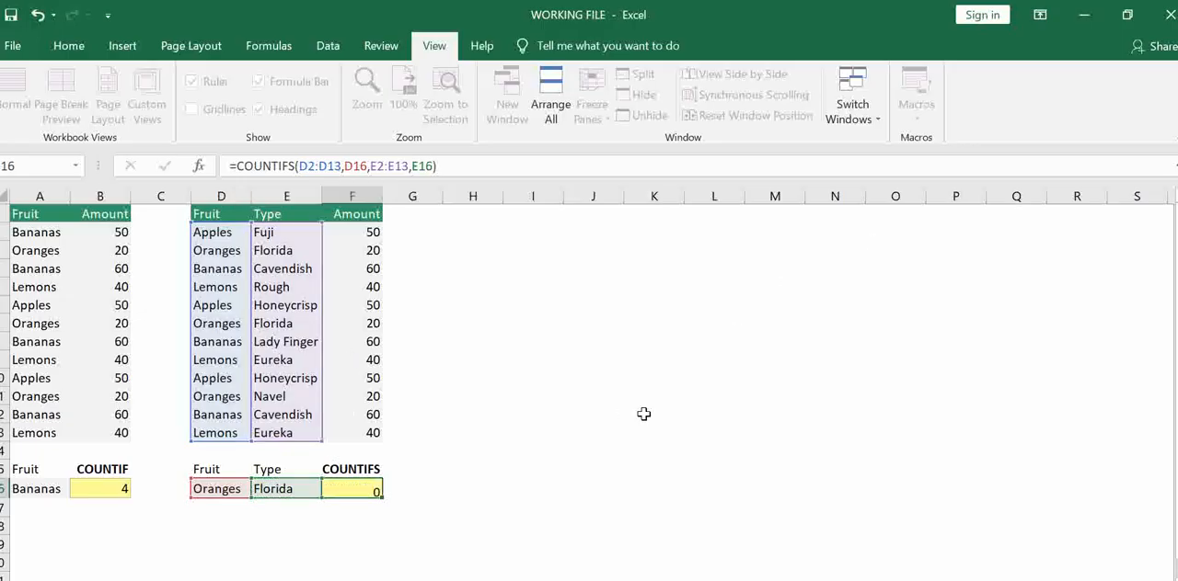
Check the COUNTIFS result in F16 against the Oranges rows of the Florida type in the table
drag(232, 490, 288, 498)
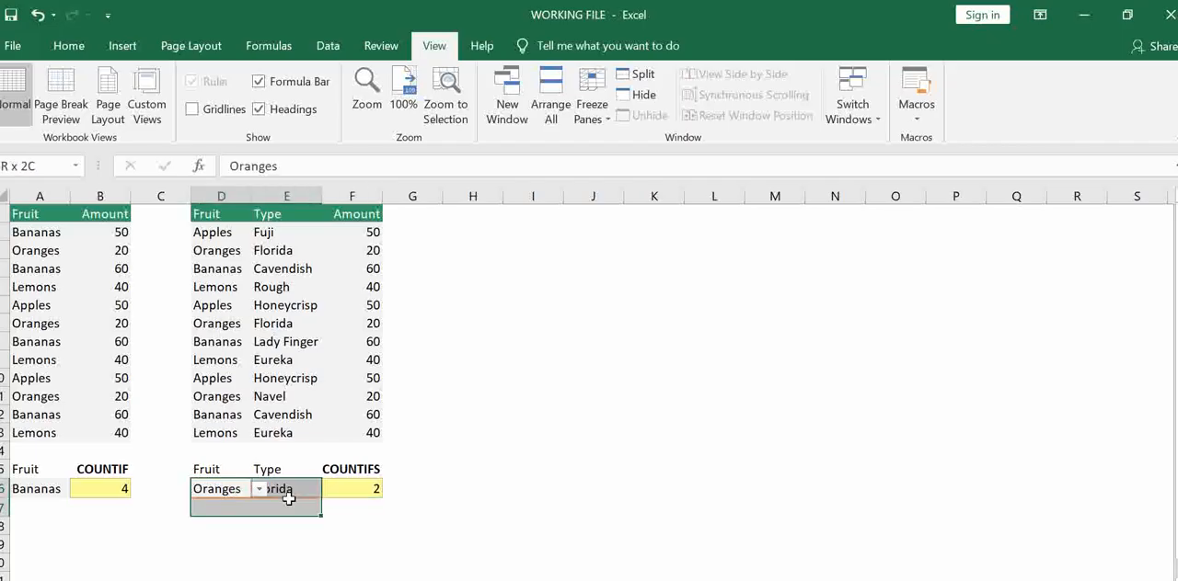
click(364, 489)
click(215, 401)
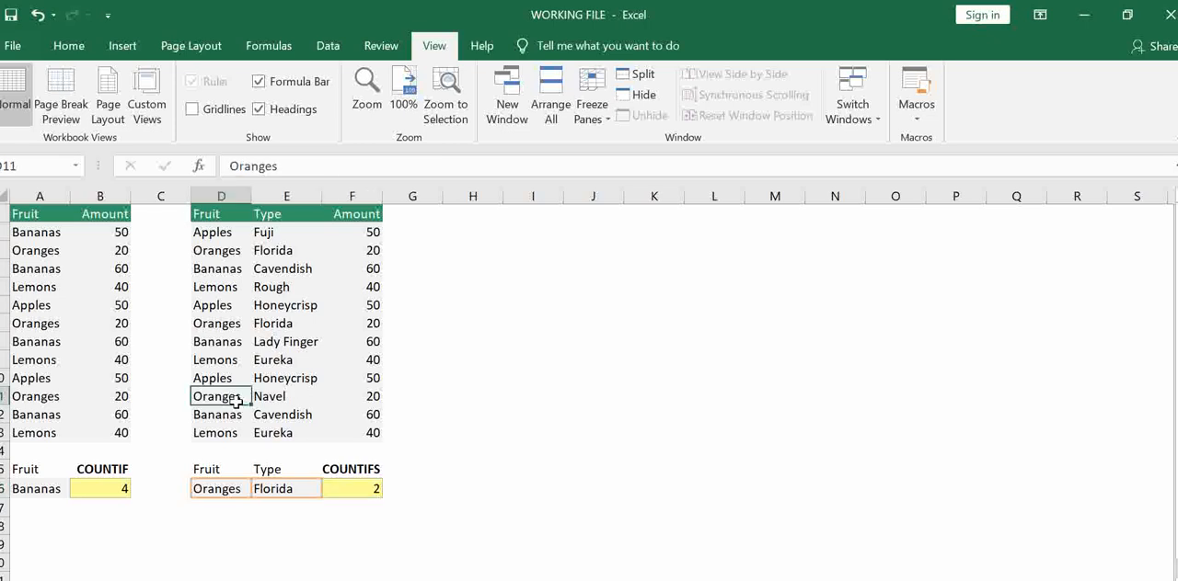
drag(221, 327, 294, 327)
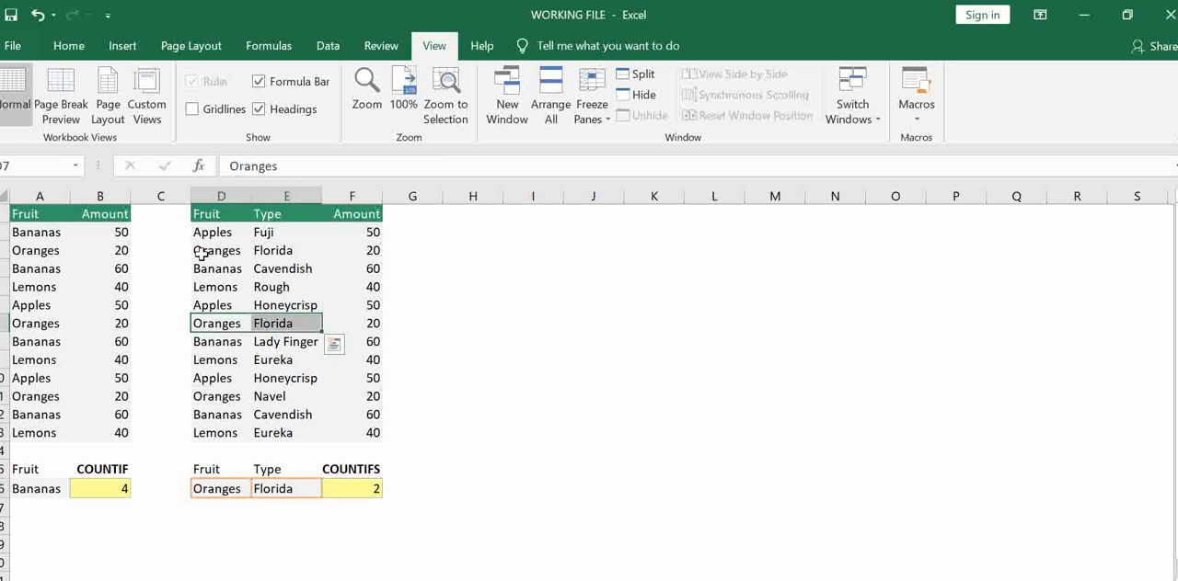
drag(205, 253, 280, 253)
click(835, 490)
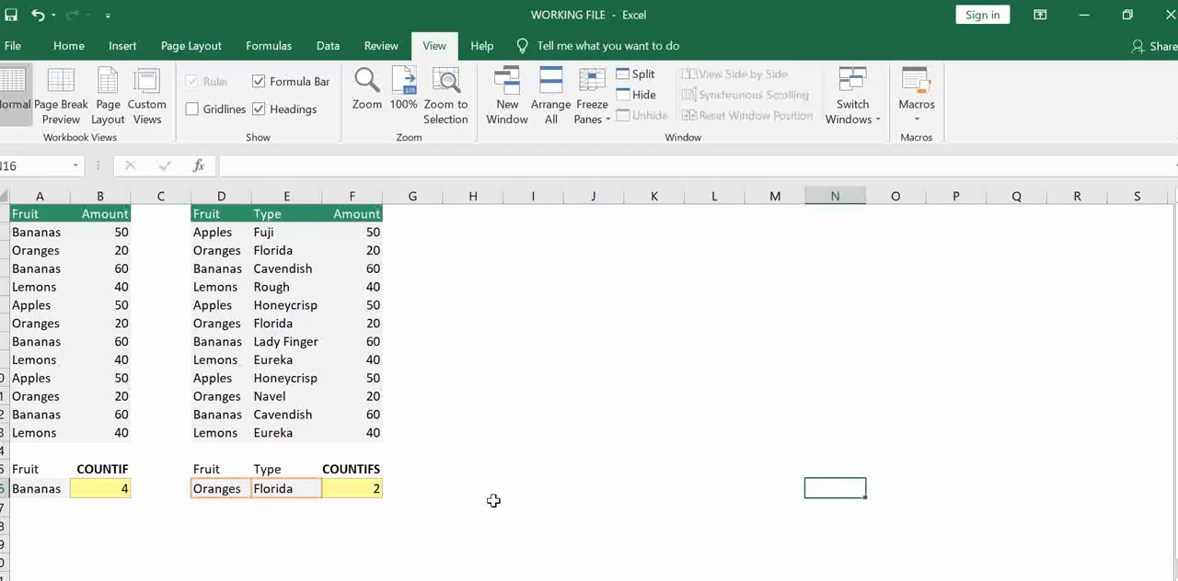
Enter a COUNTA formula in H15 that counts the non-empty cells in D2:F2
click(473, 469)
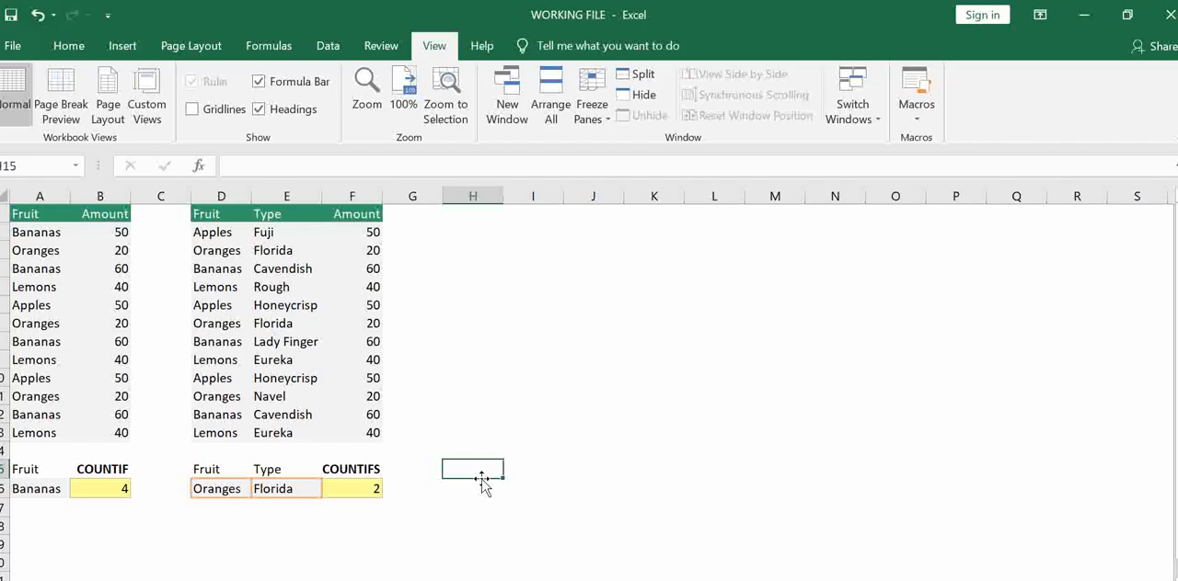
text(=count)
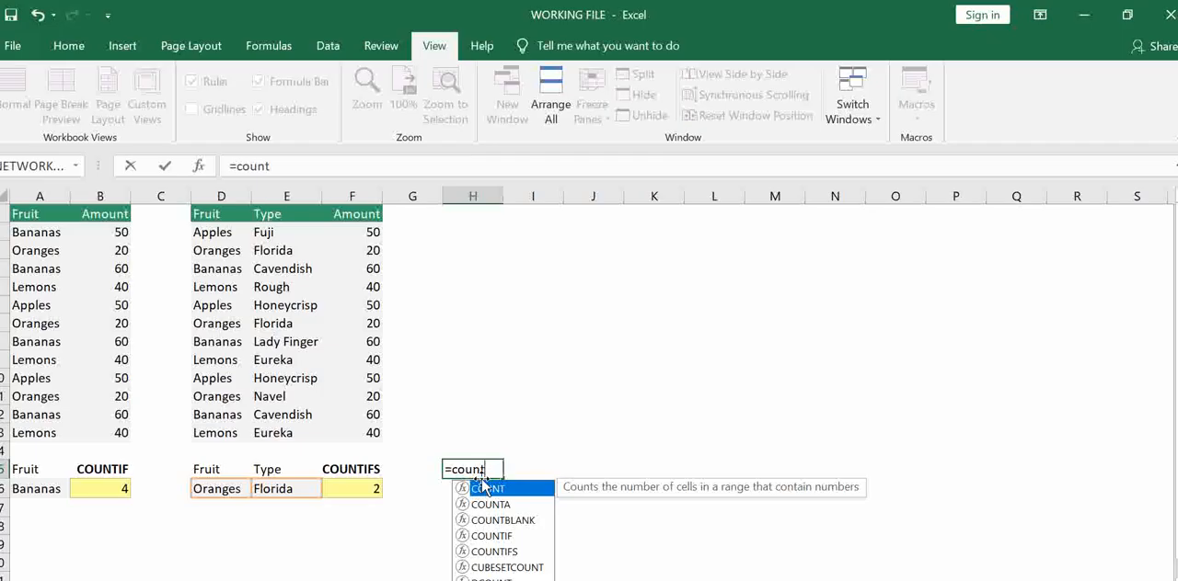
key(Escape)
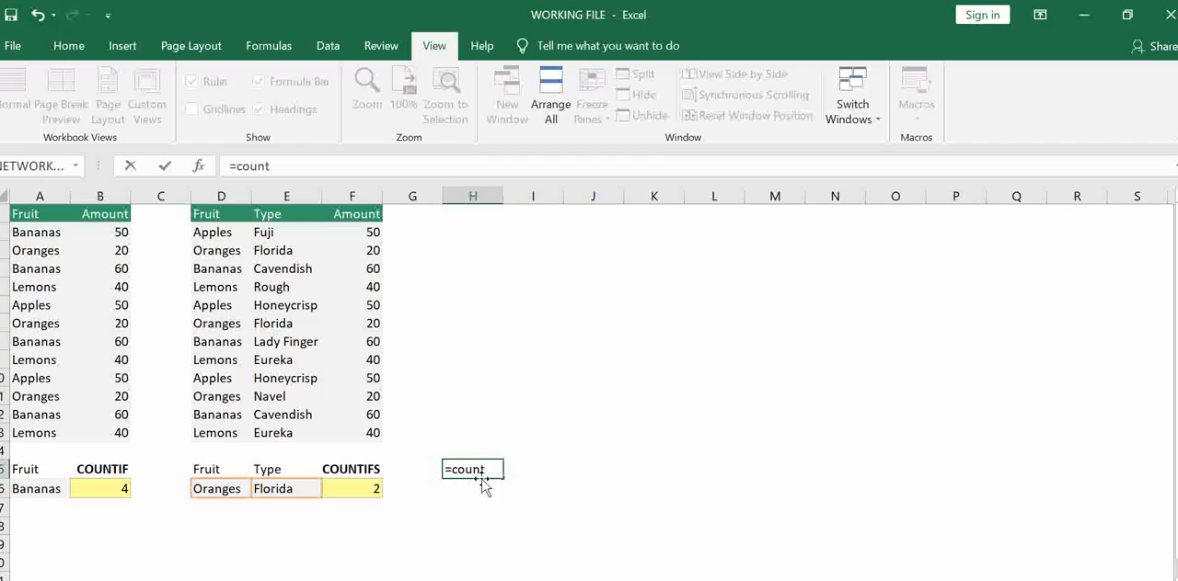
text(A)
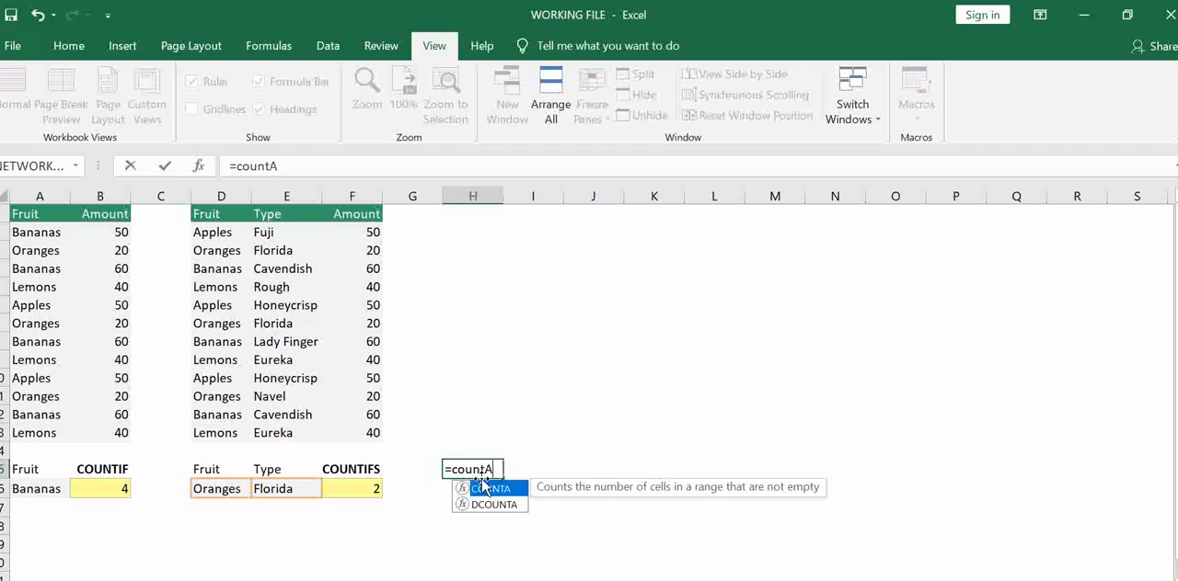
double_click(482, 488)
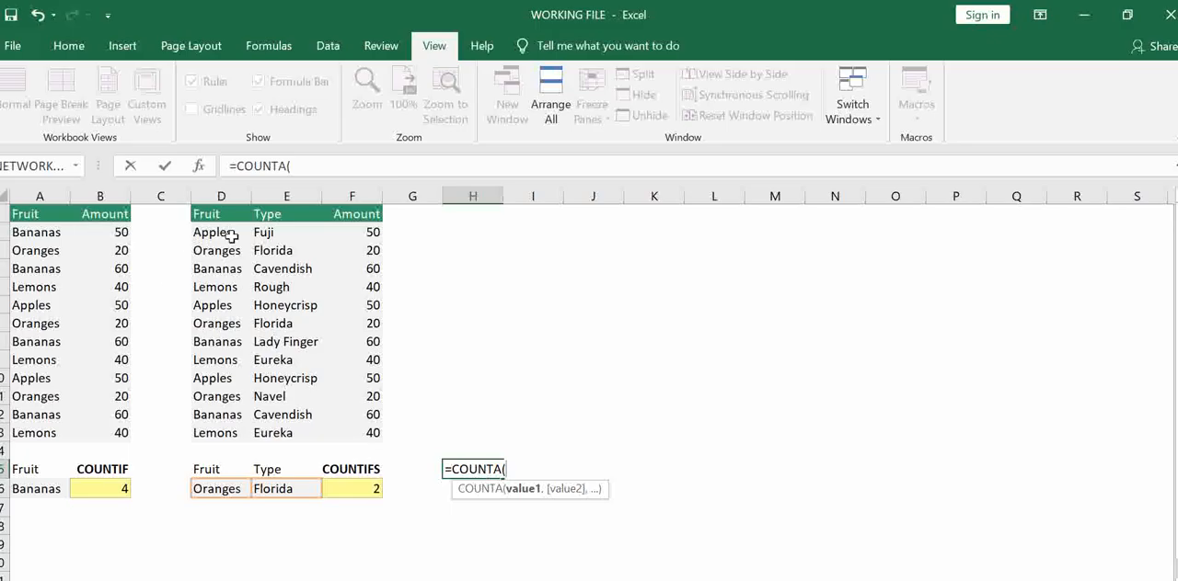
drag(200, 228, 373, 231)
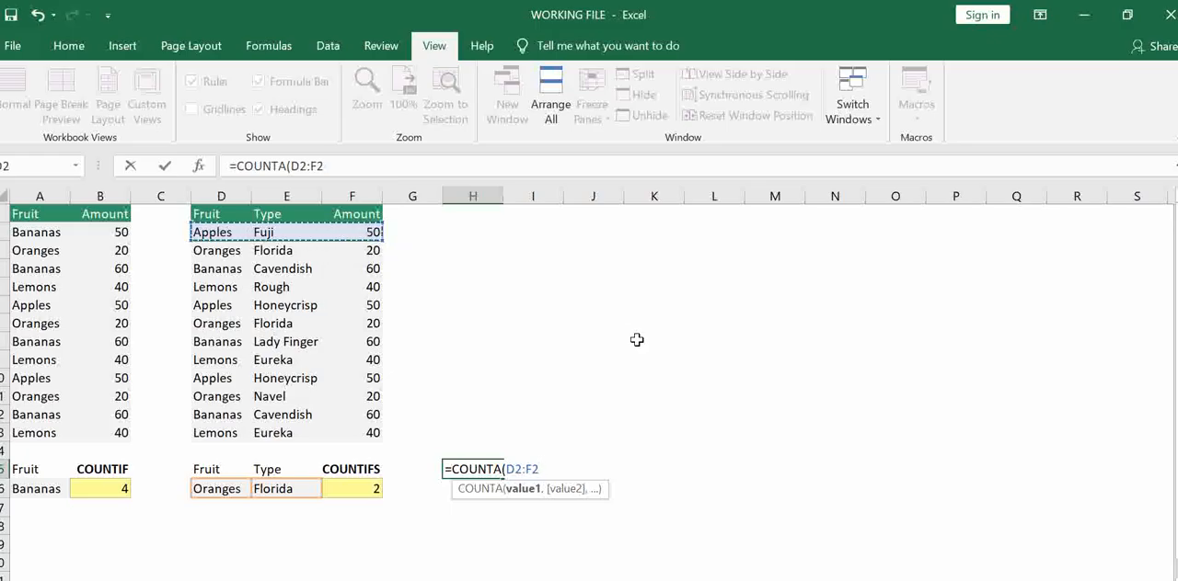
text())
key(Return)
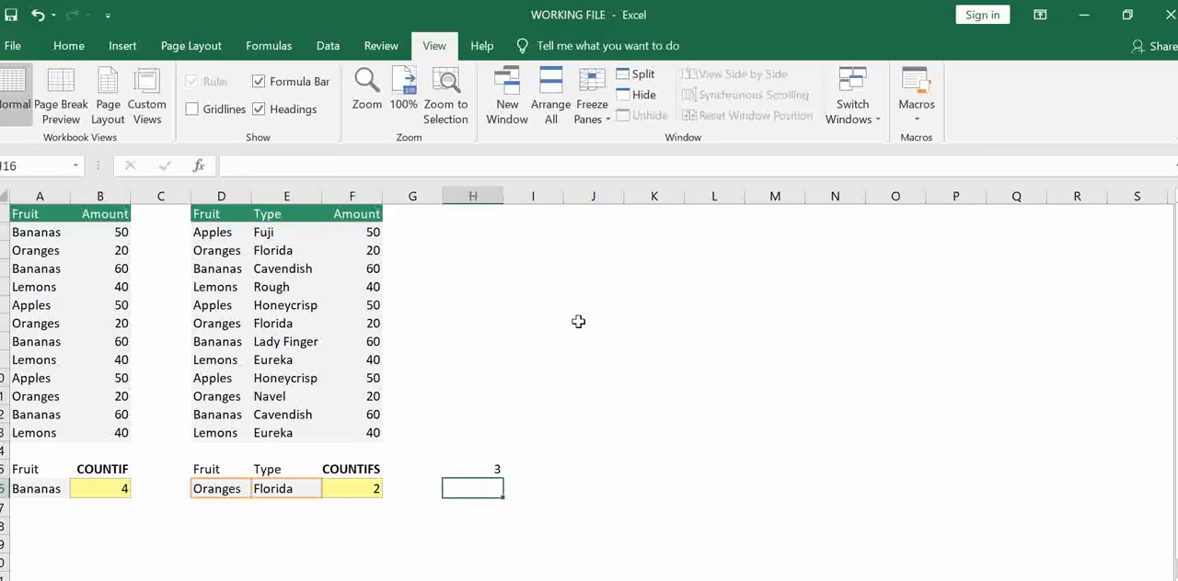
Compare the COUNTA result with the cells D2:F2 and delete the formula from H15
click(485, 468)
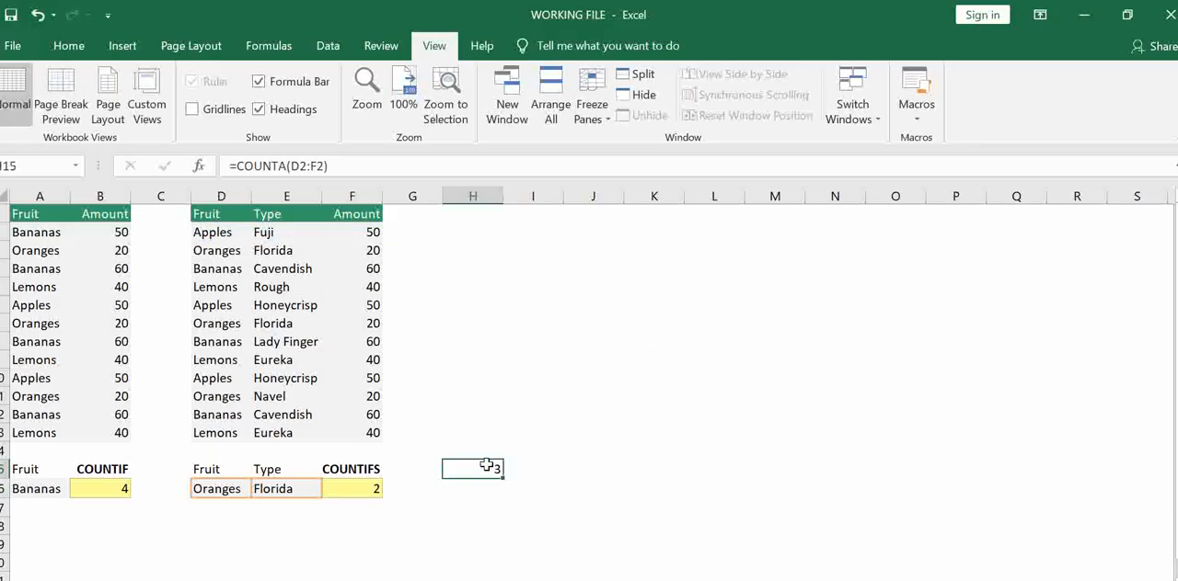
drag(219, 230, 372, 231)
click(483, 473)
key(Delete)
click(370, 290)
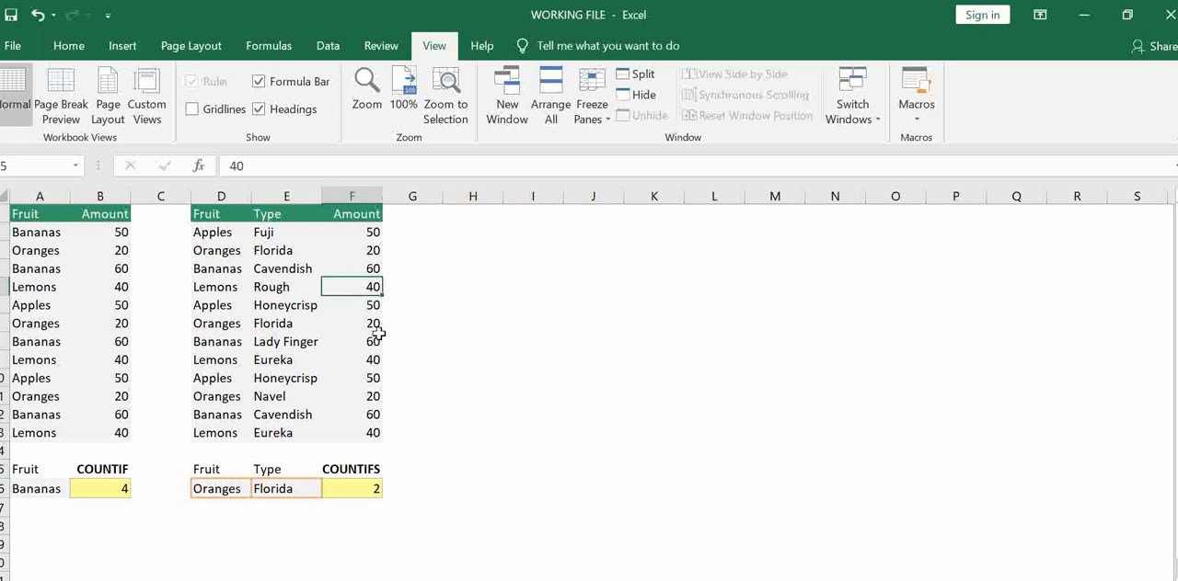
Clear the amounts for Rough lemons, Lady Finger bananas and Navel oranges in F5, F8 and F11
key(Delete)
click(331, 340)
key(Delete)
click(350, 397)
key(Delete)
Enter a COUNTBLANK formula in H14 that counts the empty cells in the amount range F2:F13
click(474, 451)
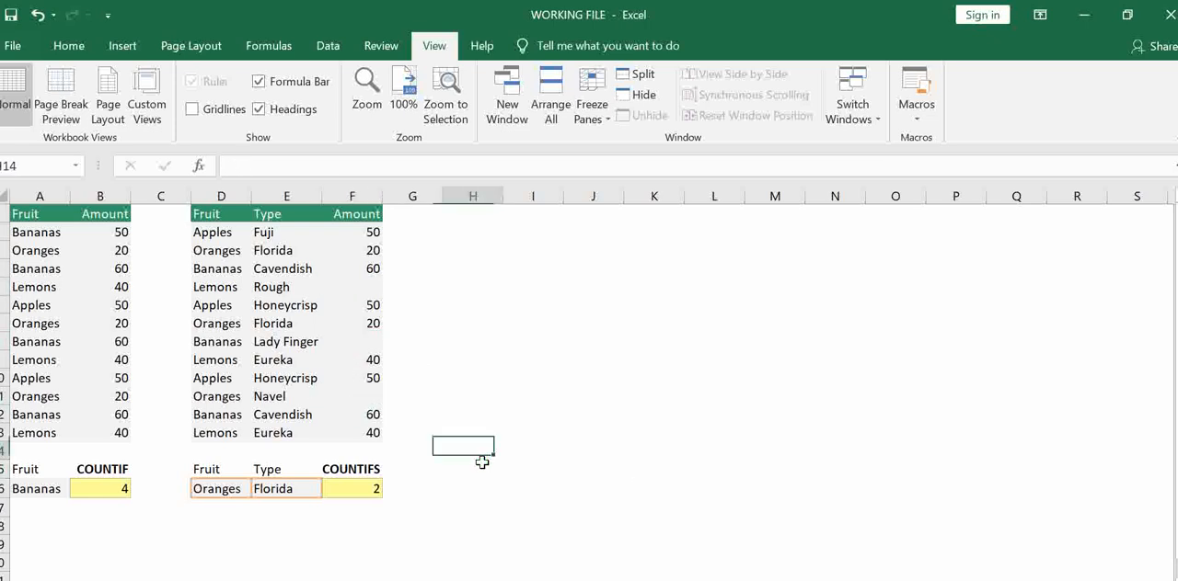
text(=couni)
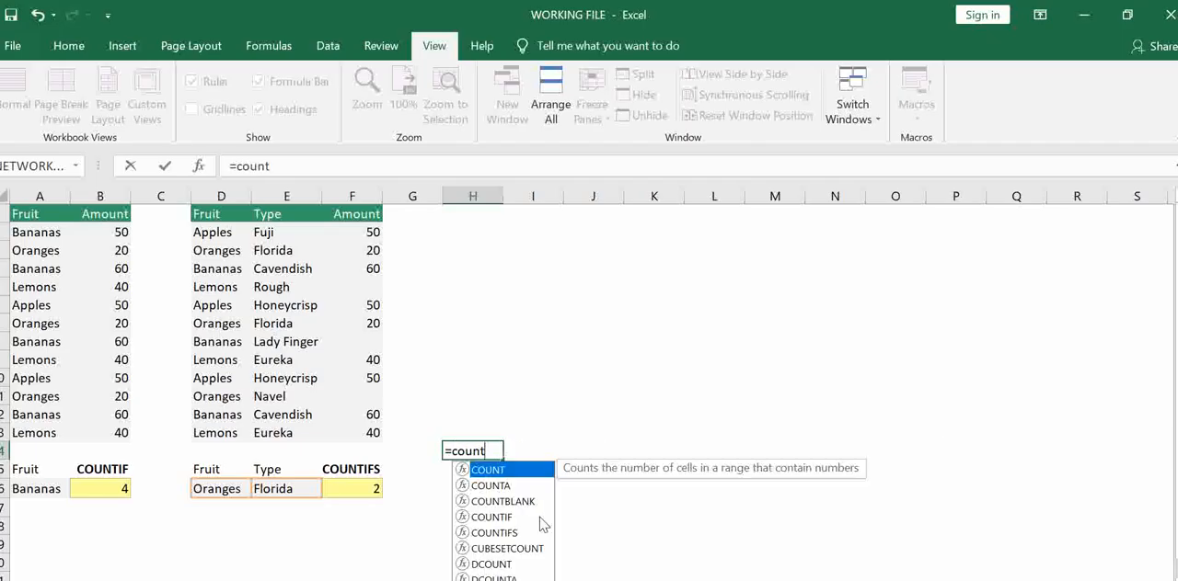
text(b)
key(Tab)
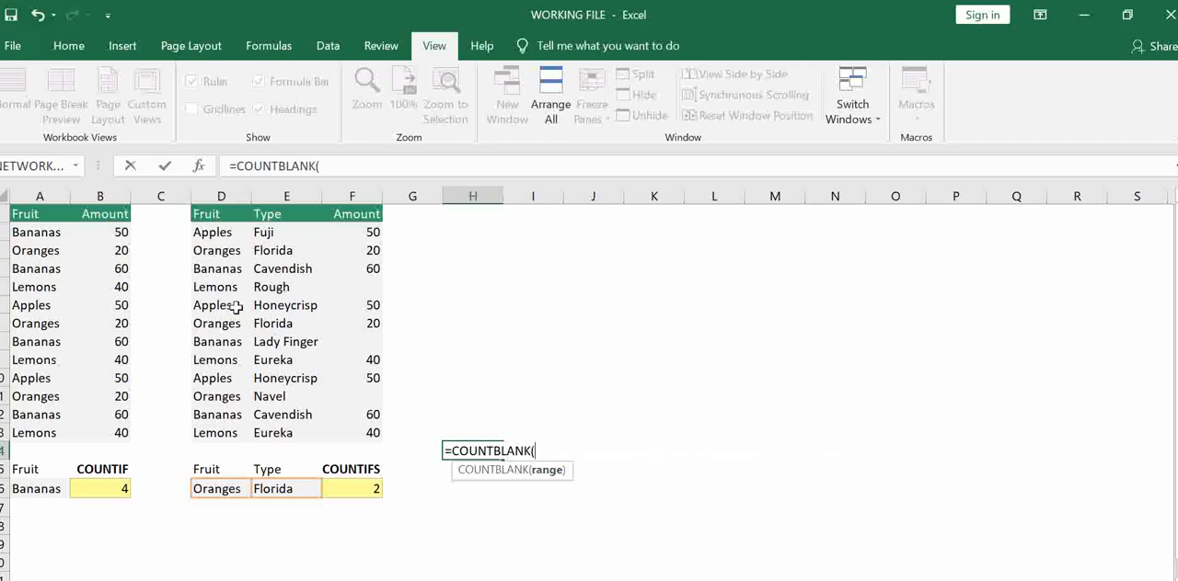
click(354, 237)
drag(354, 239, 376, 439)
text())
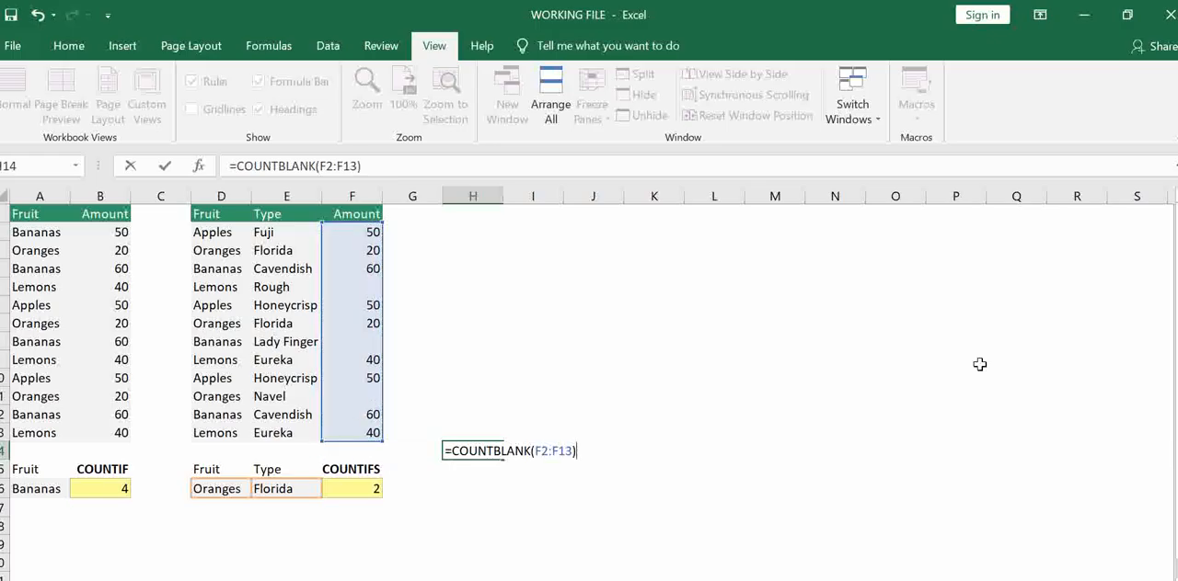
key(Return)
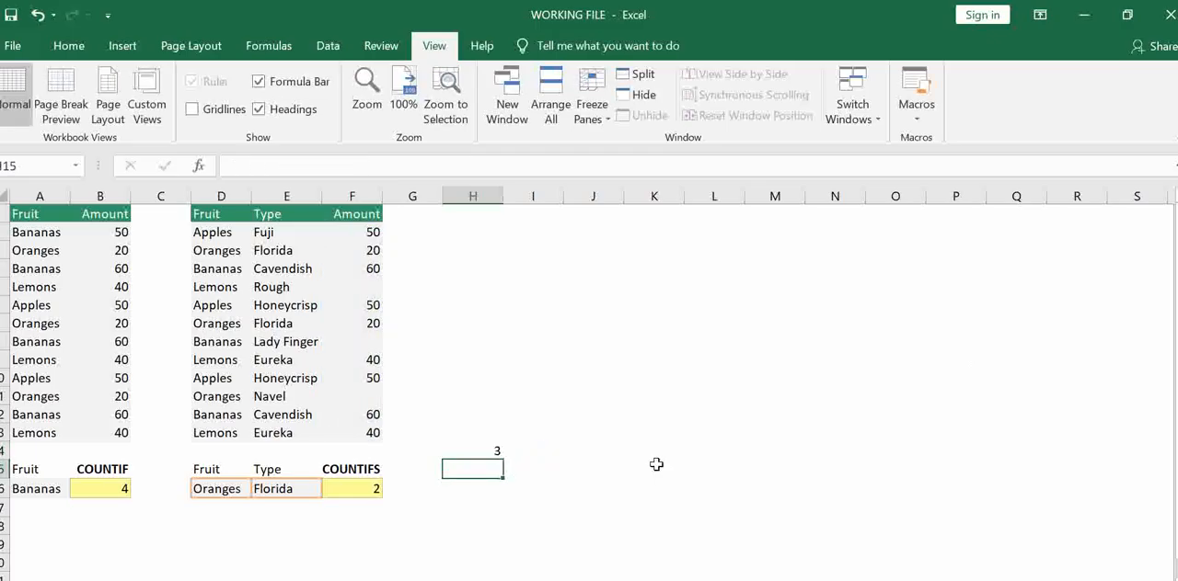
key(Up)
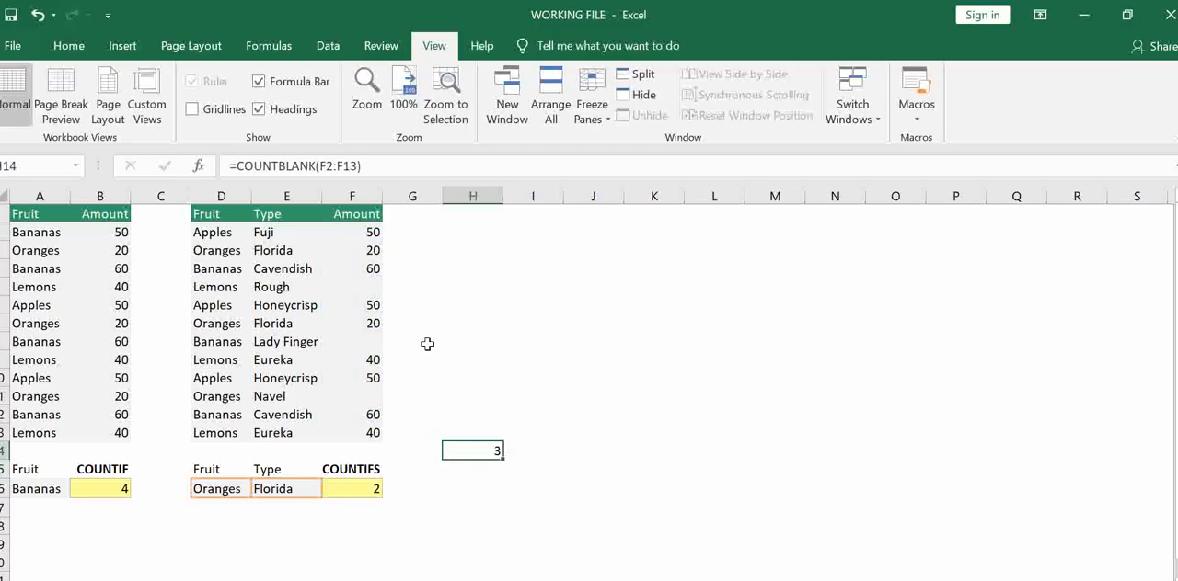
Fill the empty amount cells F5, F8 and F11 with the value from the cell above each, and check the COUNTBLANK formula in H14
click(377, 288)
key(ctrl+d)
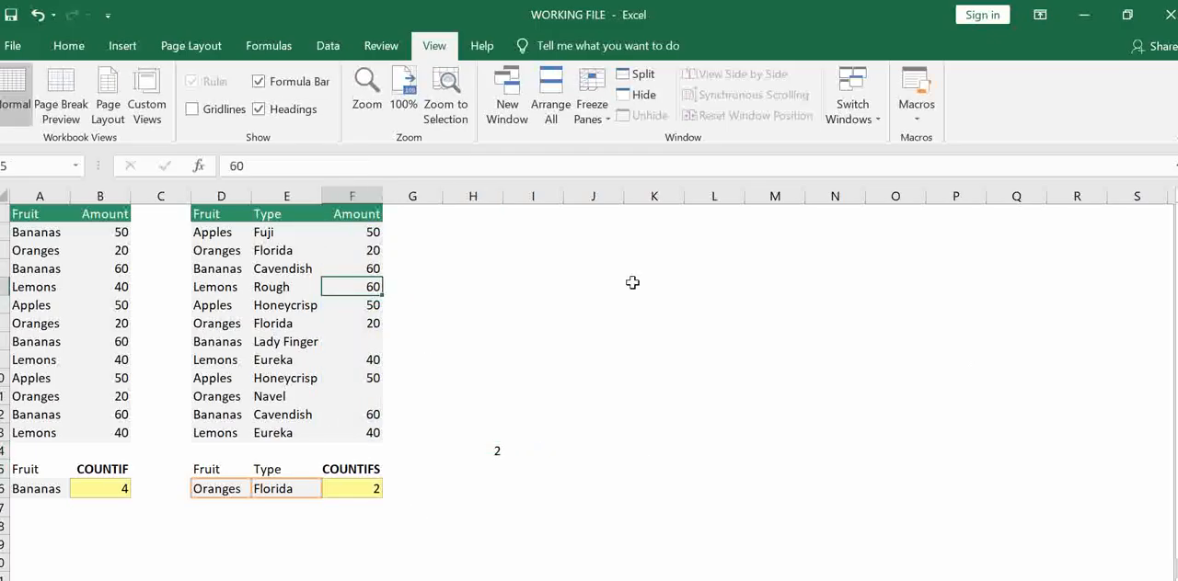
click(373, 339)
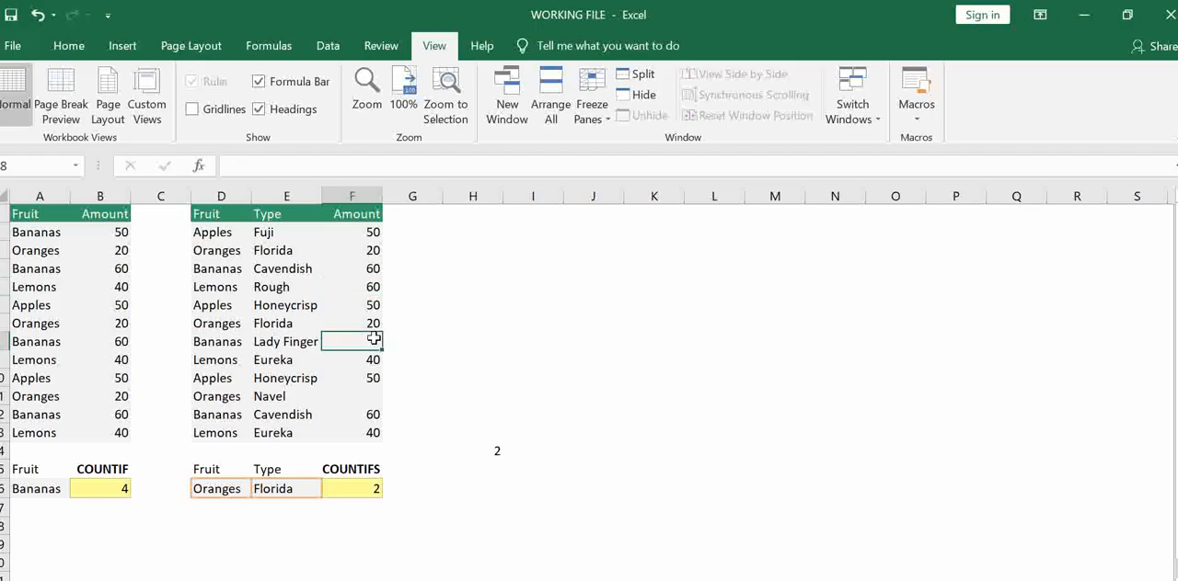
key(ctrl+d)
click(370, 394)
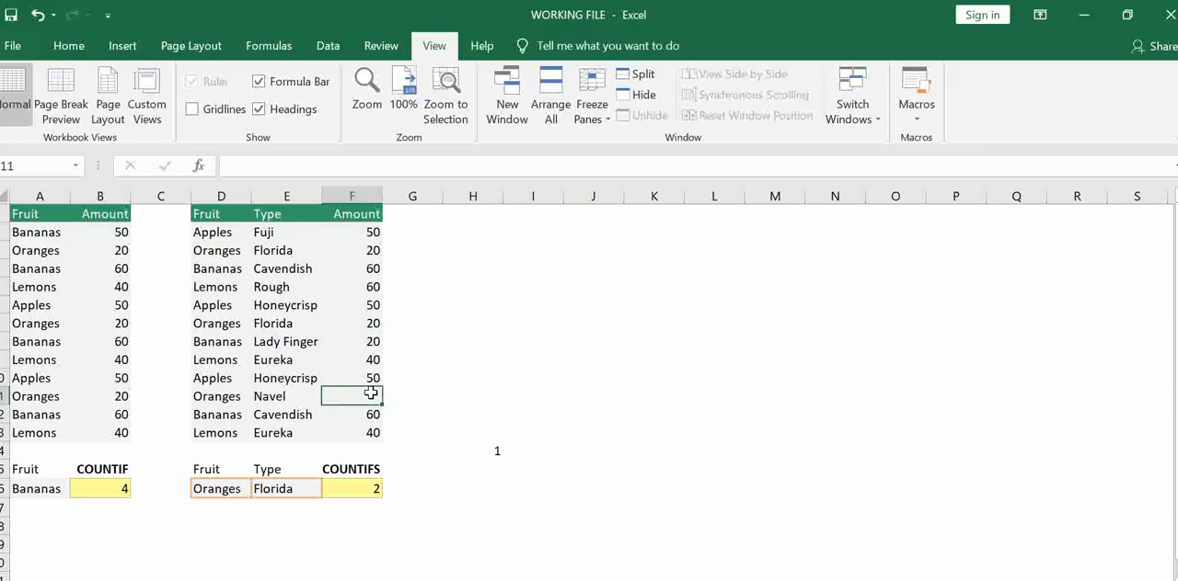
key(ctrl+d)
click(489, 449)
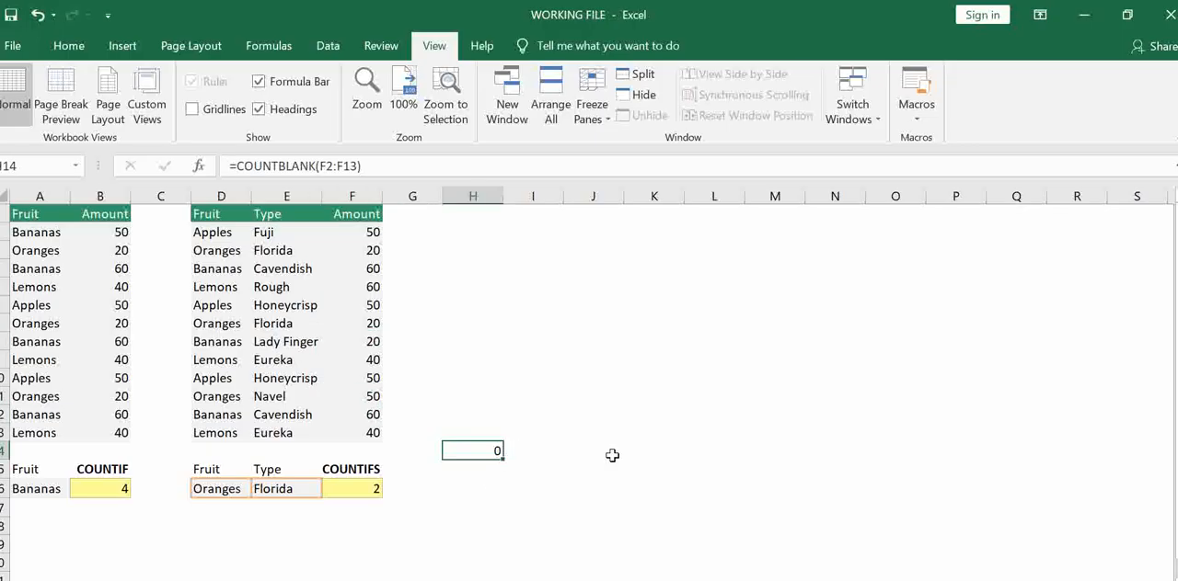